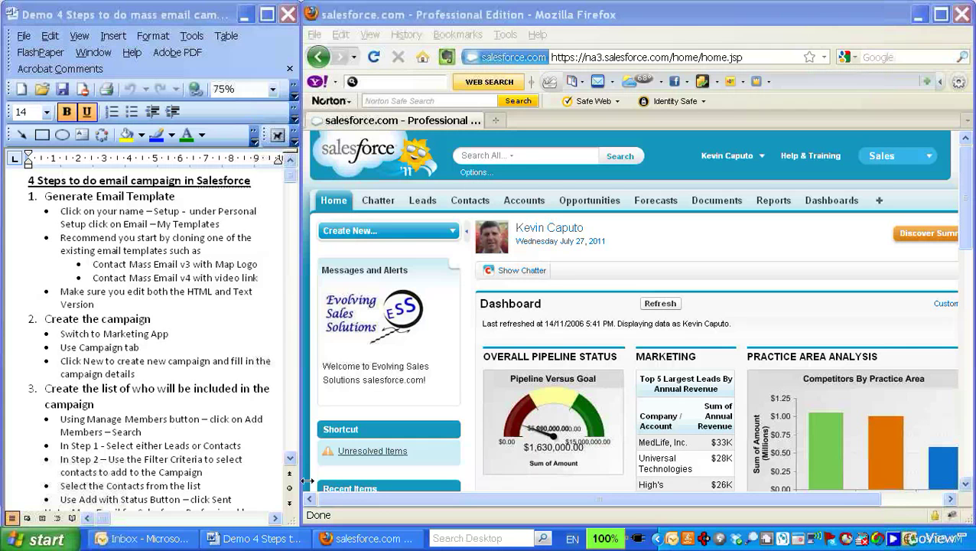
# Read through the four-step email campaign instructions in the Word document, from the template step to the mass email step
pyautogui.scroll(-2, 297, 446)
pyautogui.scroll(-2, 297, 446)
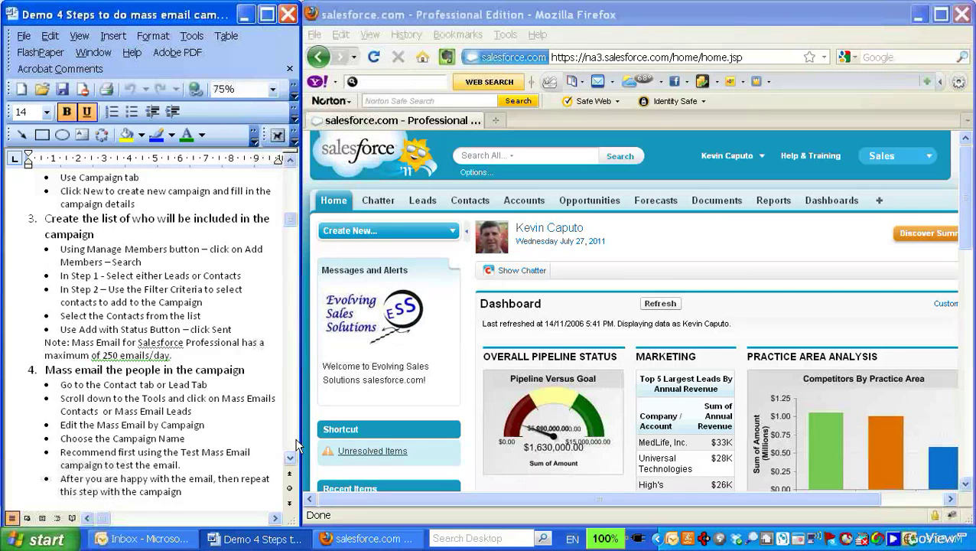
pyautogui.moveTo(290, 221); pyautogui.dragTo(298, 164)
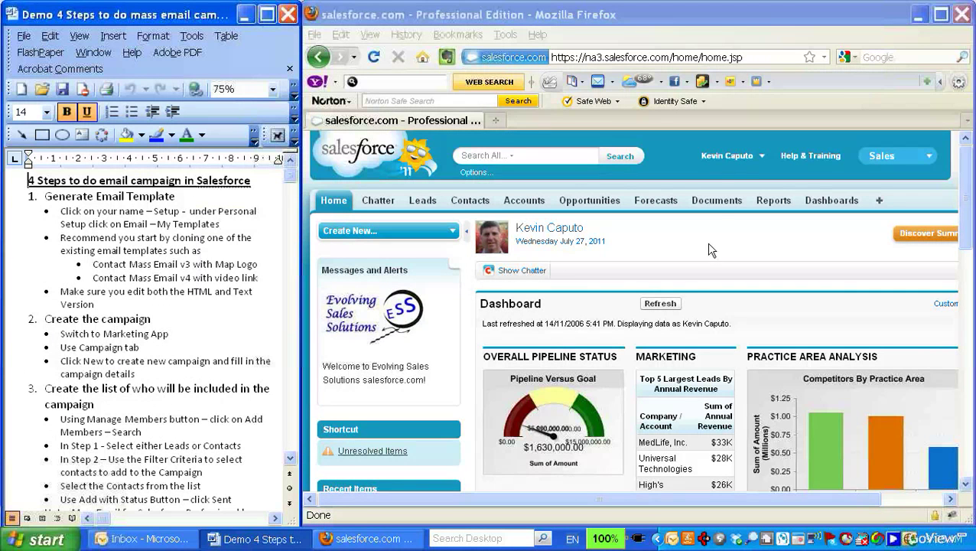
# In the Salesforce personal setup, open the list of personal email templates
pyautogui.click(734, 180)
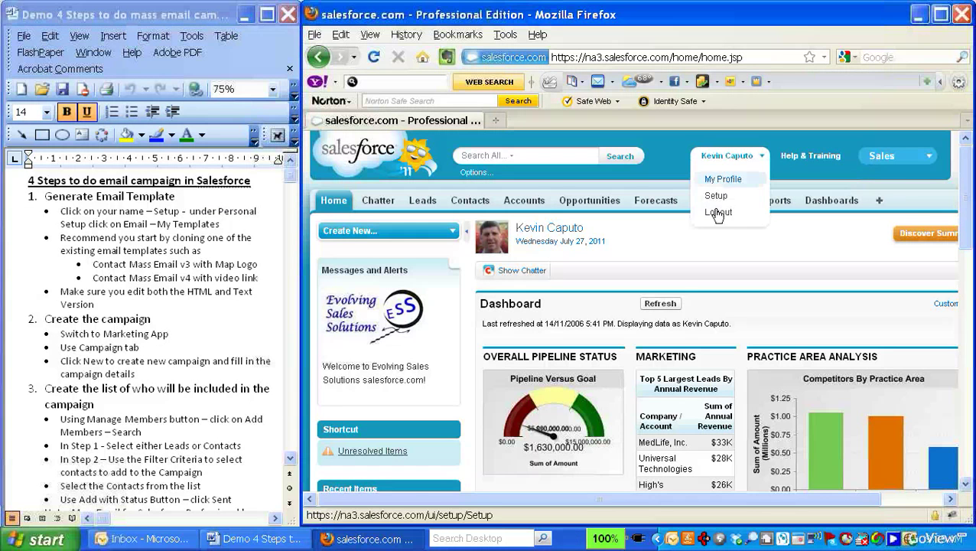
pyautogui.click(718, 200)
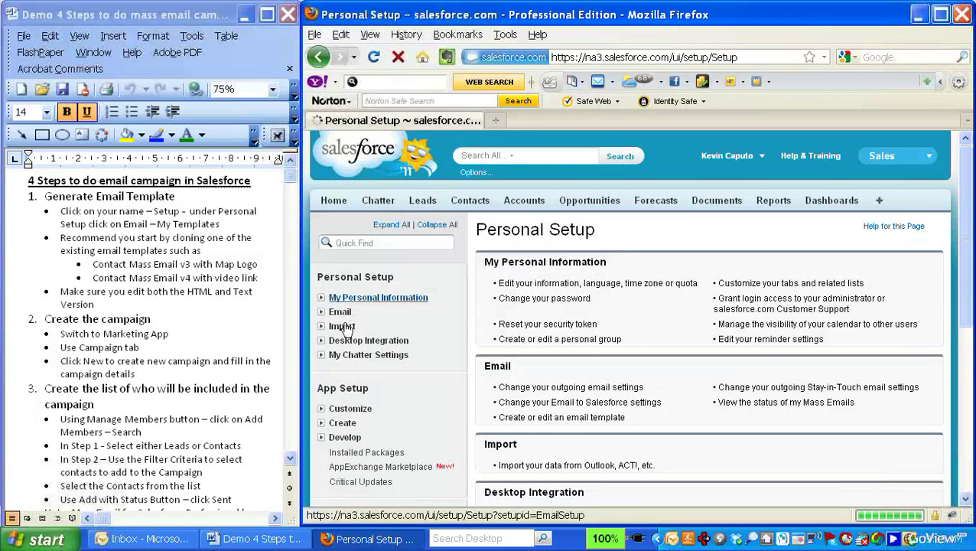
pyautogui.click(340, 312)
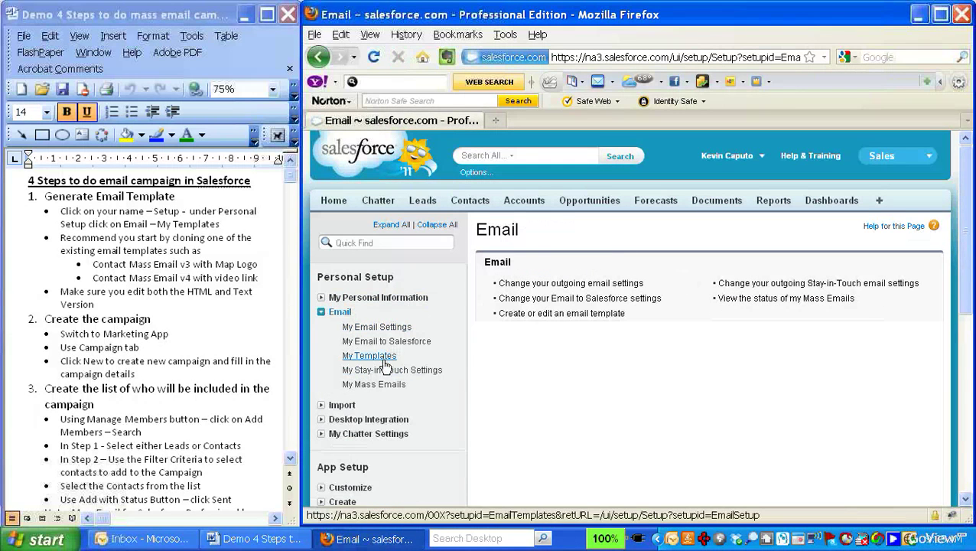
pyautogui.click(371, 357)
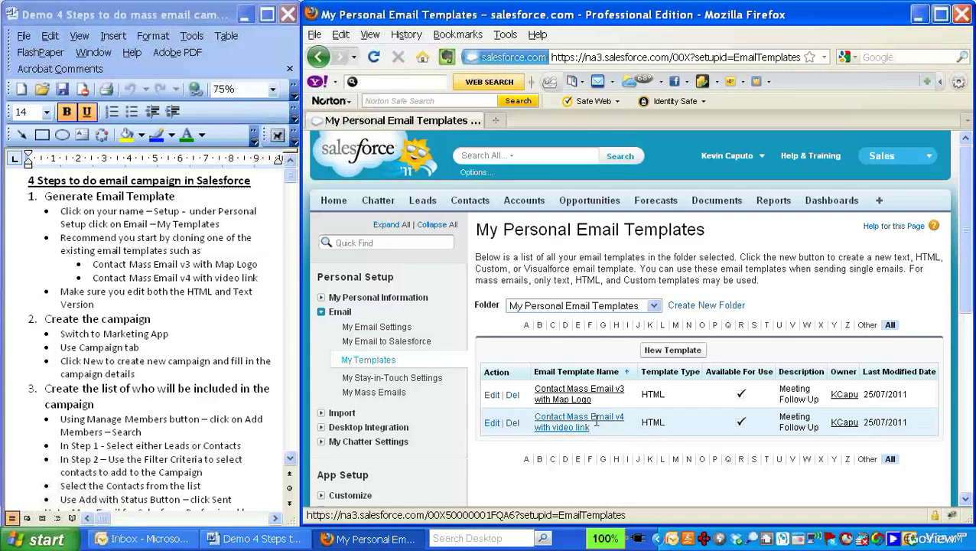
# Open the template "Contact Mass Email v4 with video link" and examine its details, HTML preview and plain text preview
pyautogui.click(597, 420)
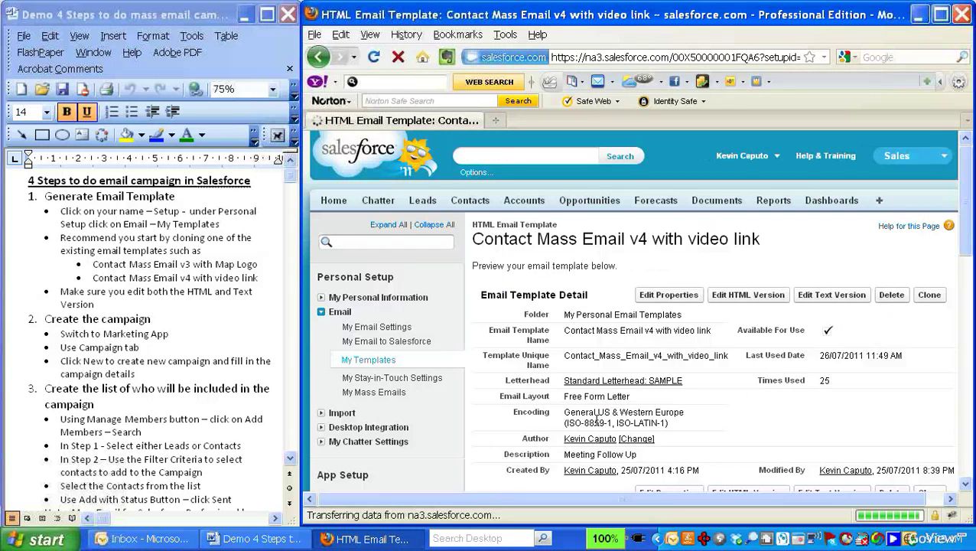
pyautogui.scroll(-3, 694, 382)
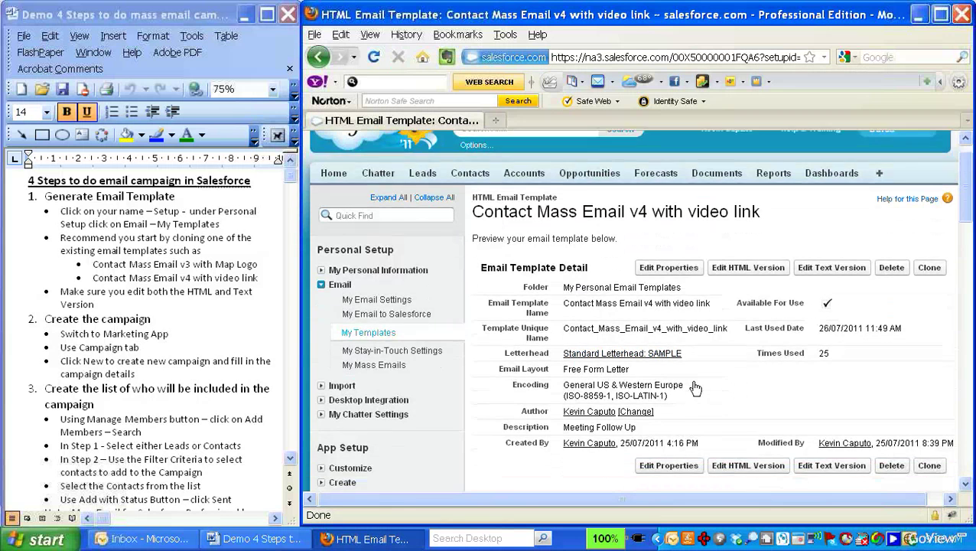
pyautogui.scroll(-5, 695, 387)
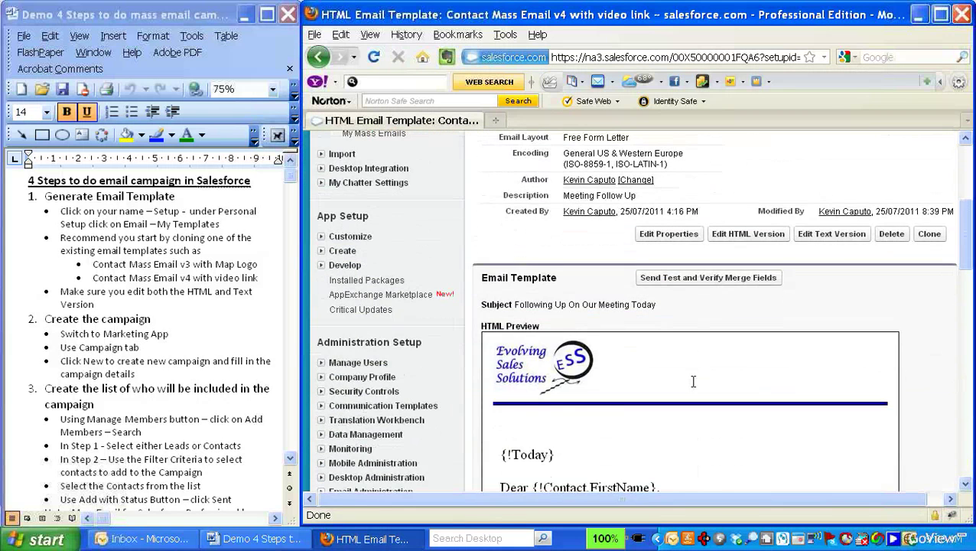
pyautogui.scroll(-1, 693, 381)
pyautogui.scroll(-1, 693, 381)
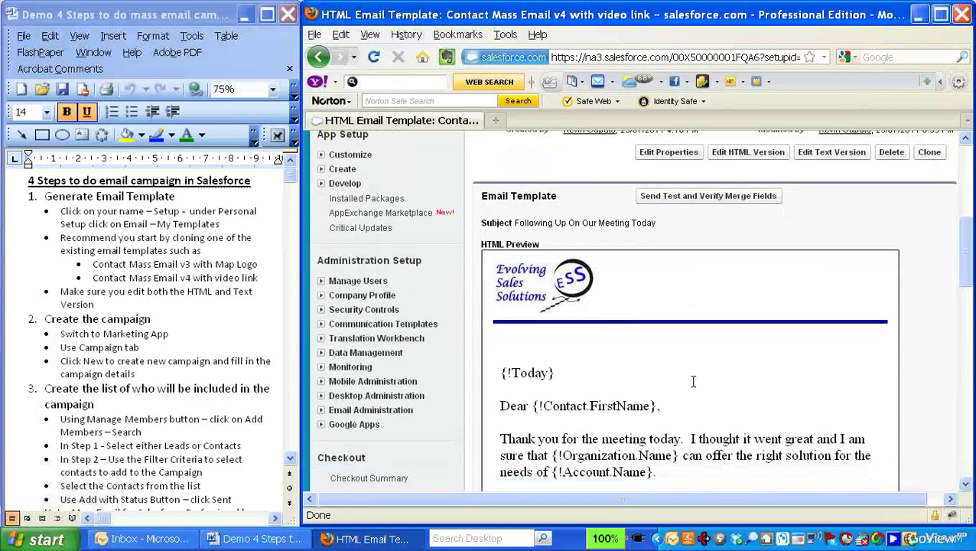
pyautogui.scroll(-6, 692, 381)
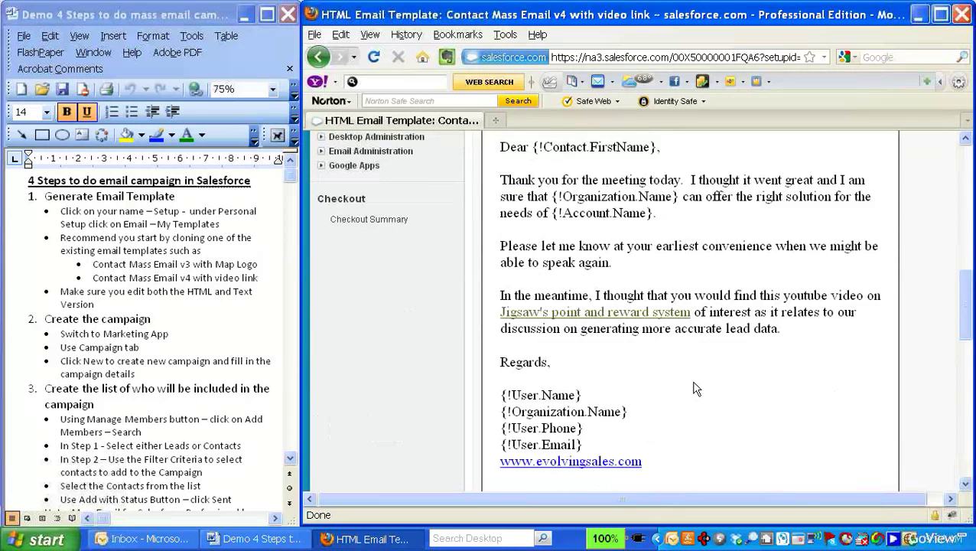
pyautogui.scroll(-8, 694, 388)
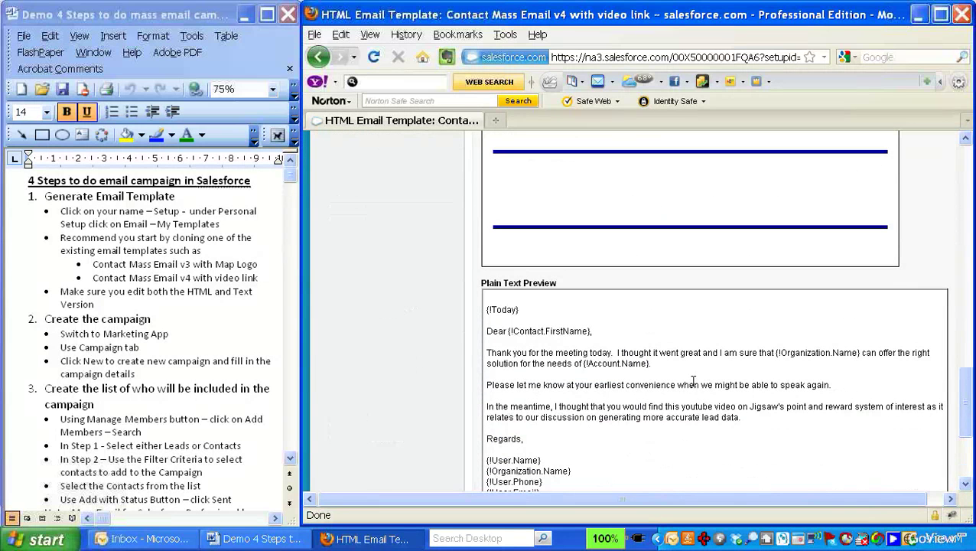
pyautogui.scroll(-1, 693, 381)
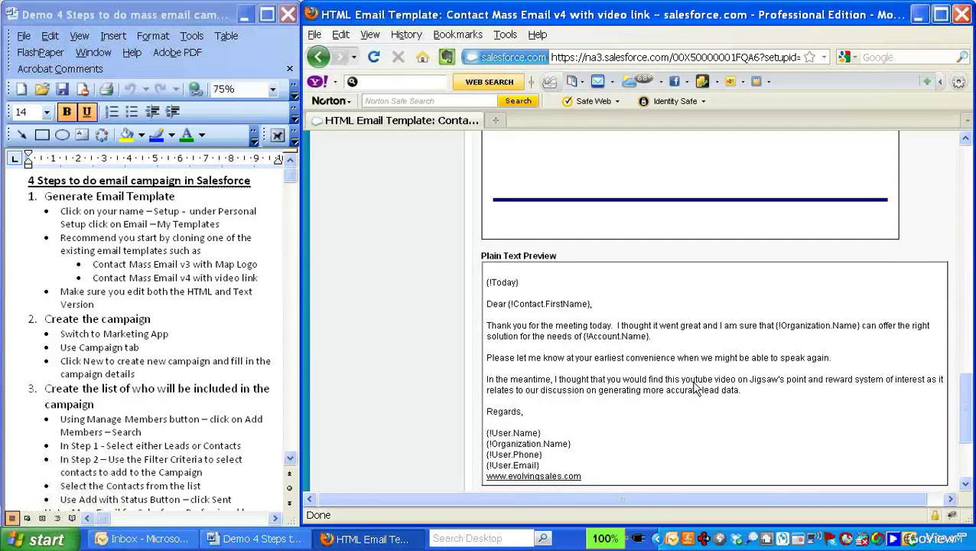
pyautogui.scroll(1, 695, 388)
pyautogui.scroll(3, 695, 388)
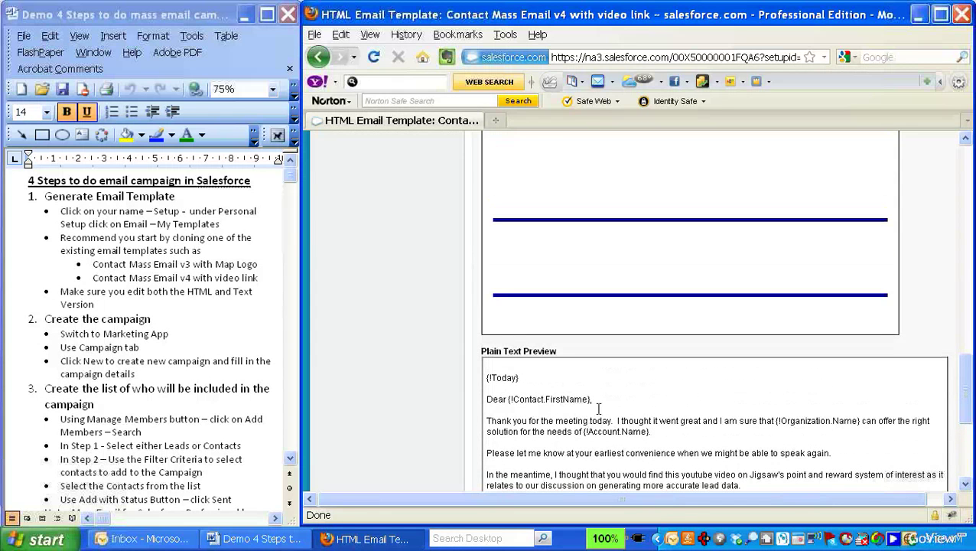
pyautogui.scroll(15, 599, 407)
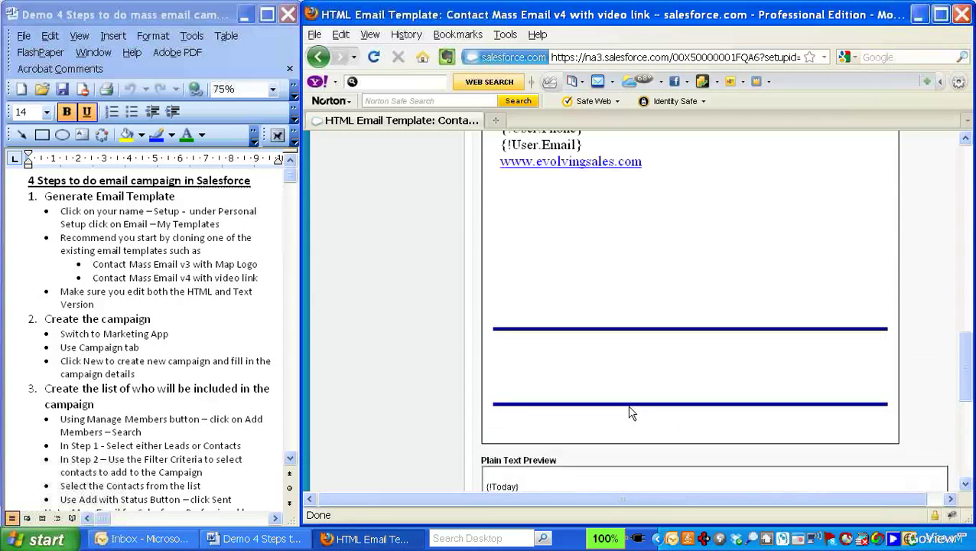
pyautogui.scroll(9, 630, 410)
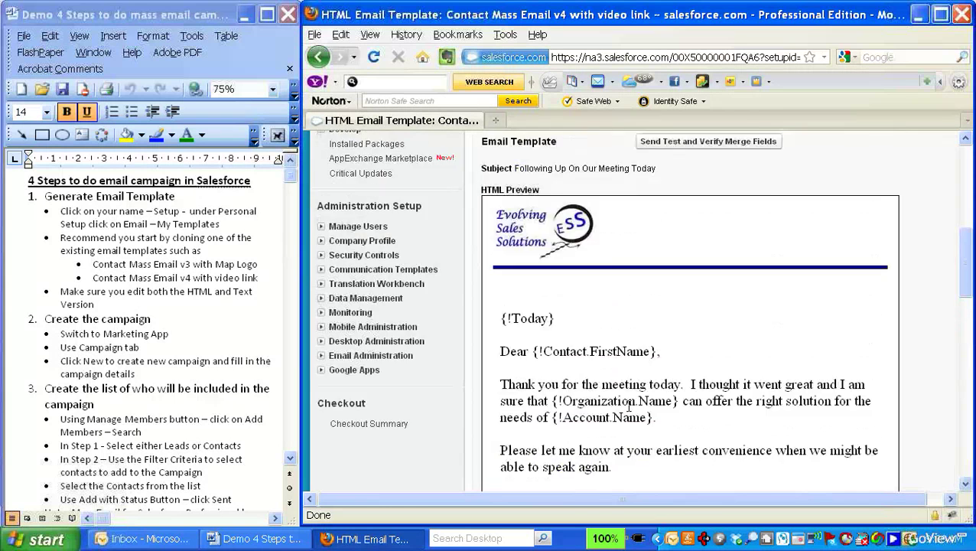
pyautogui.scroll(-1, 636, 399)
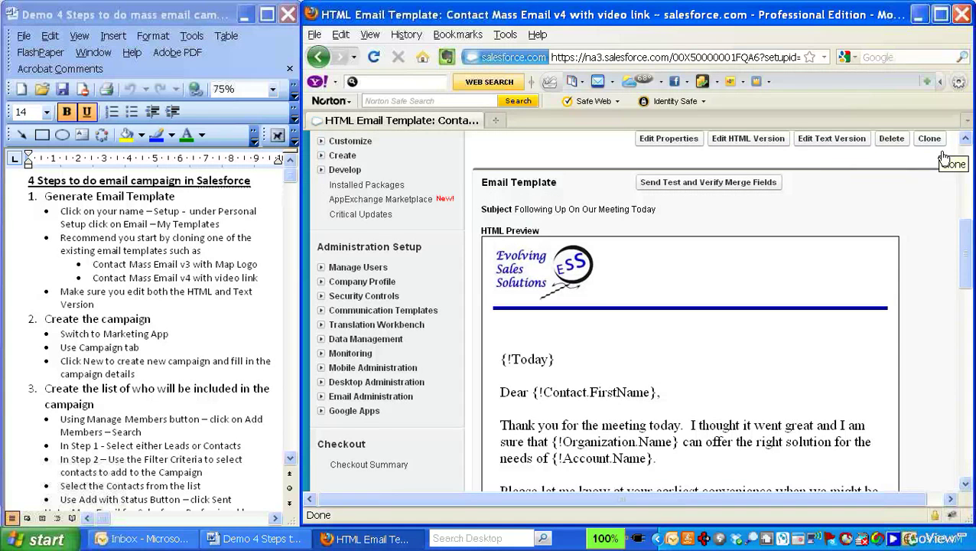
# Open the HTML version of the template for editing and review its merge fields, video link and signature
pyautogui.click(754, 153)
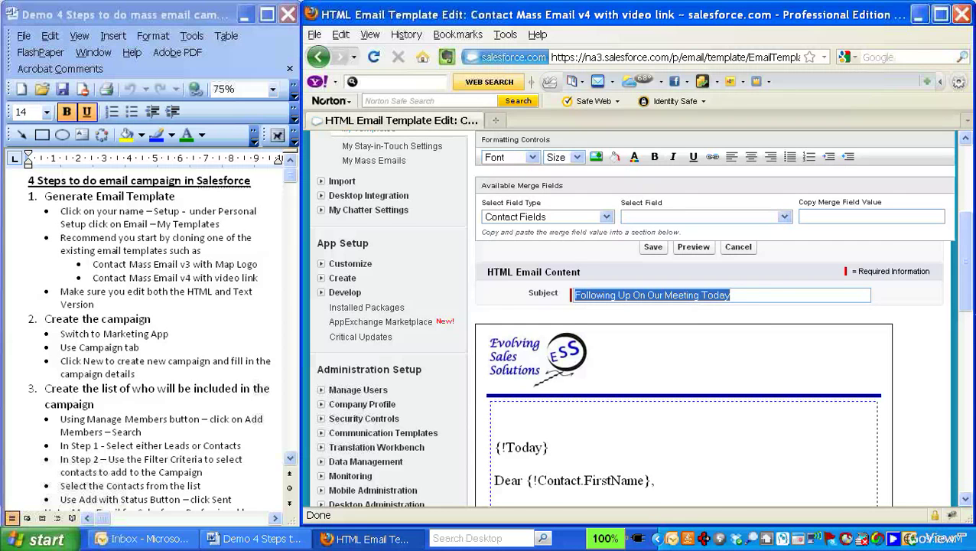
pyautogui.moveTo(971, 302); pyautogui.dragTo(971, 348)
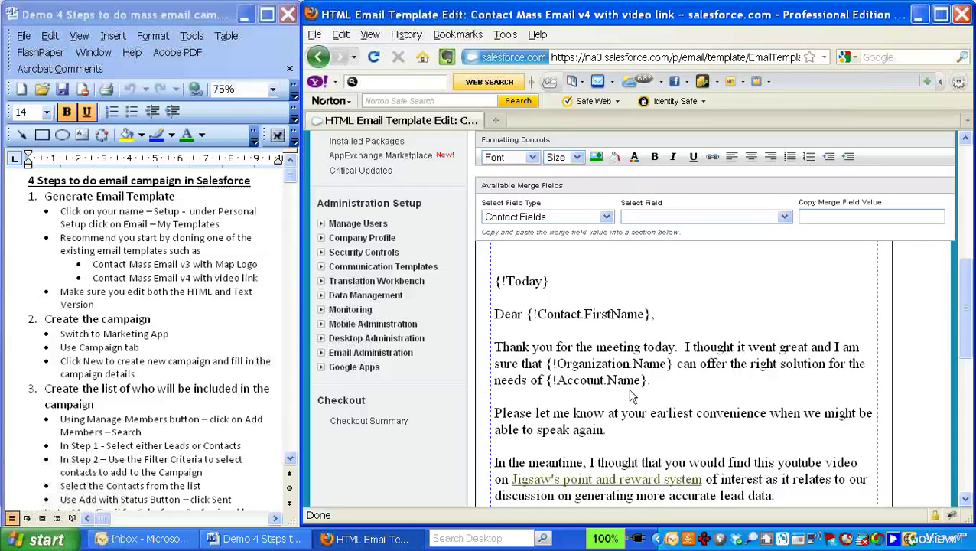
pyautogui.scroll(-3, 631, 394)
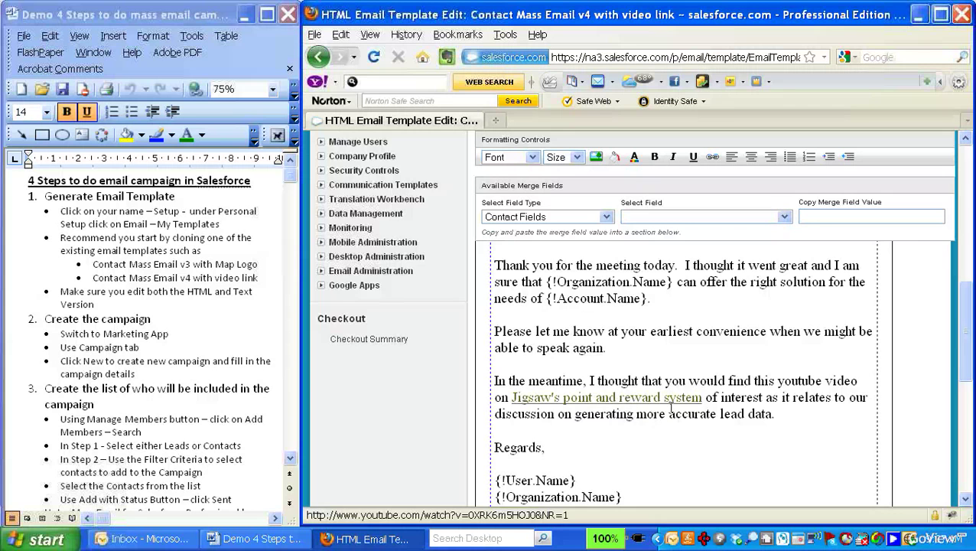
pyautogui.scroll(-2, 671, 411)
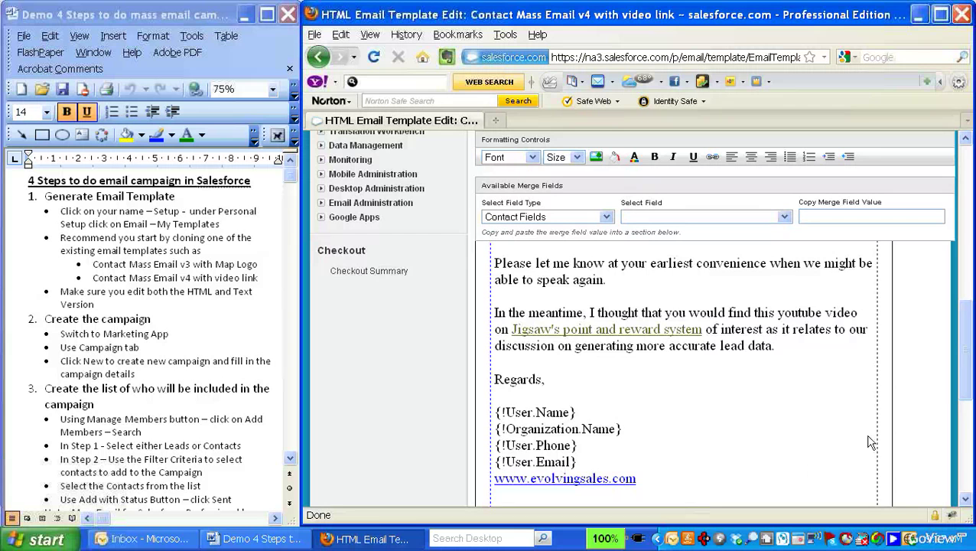
pyautogui.moveTo(968, 402); pyautogui.dragTo(971, 366)
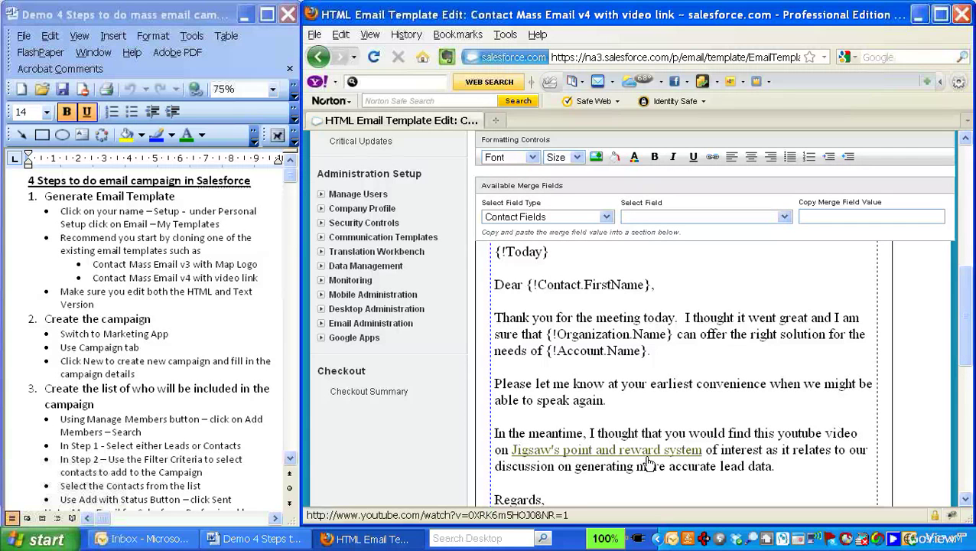
pyautogui.moveTo(966, 329); pyautogui.dragTo(966, 354)
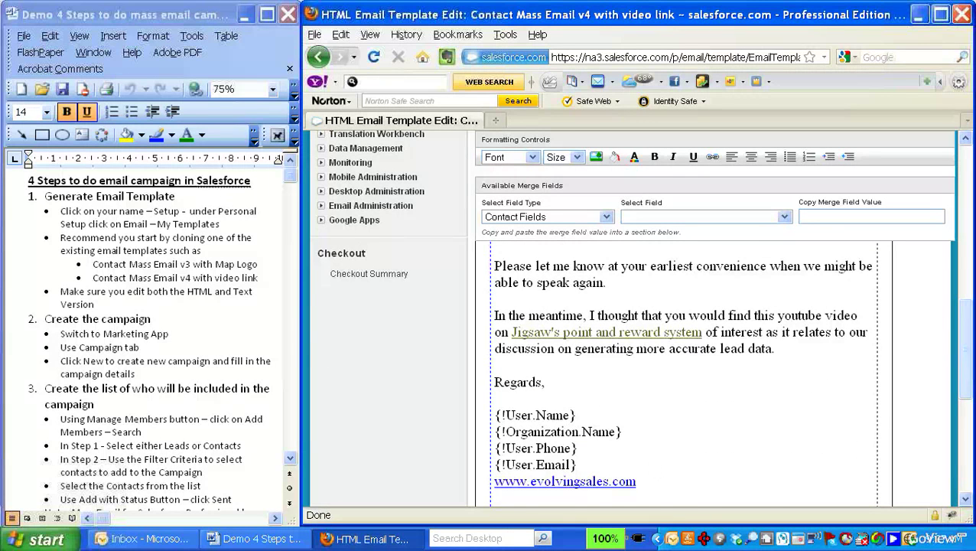
# Insert the Last Name contact merge field {!Contact.LastName} after the first name in the greeting, before the comma
pyautogui.scroll(4, 968, 338)
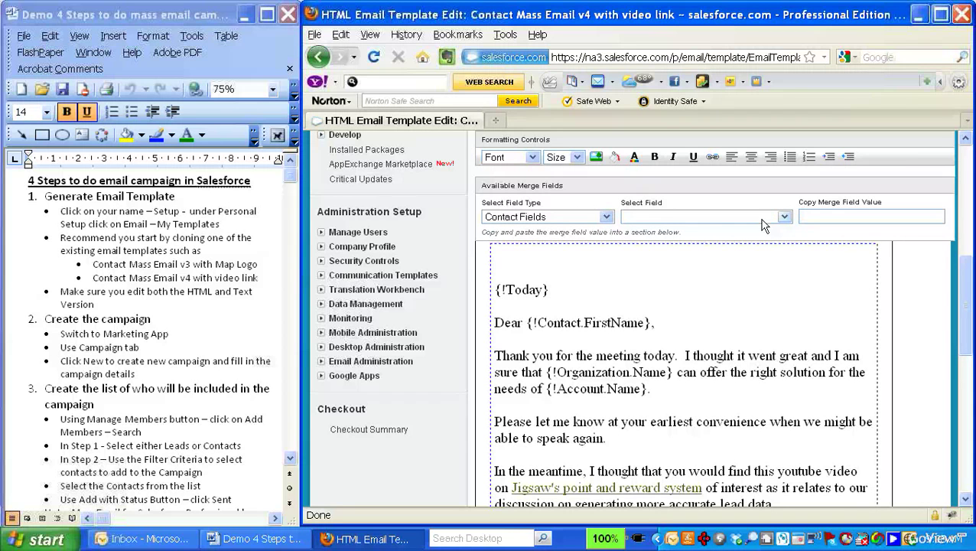
pyautogui.click(784, 218)
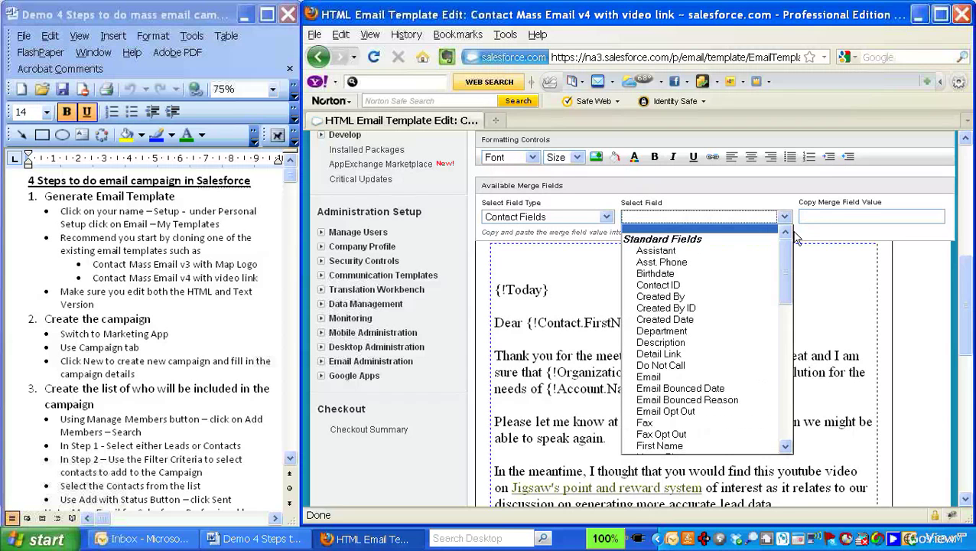
pyautogui.scroll(-2, 797, 283)
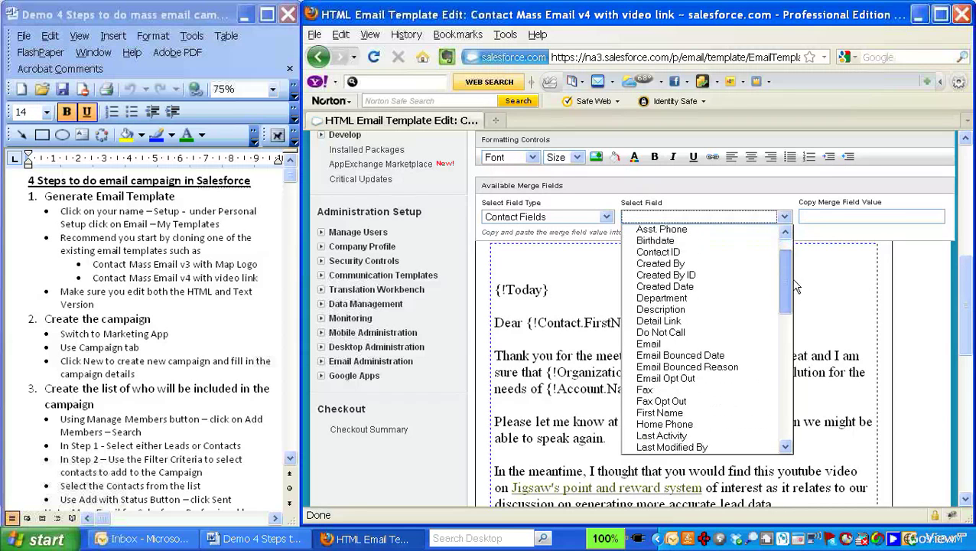
pyautogui.moveTo(795, 297); pyautogui.dragTo(797, 342)
pyautogui.click(679, 289)
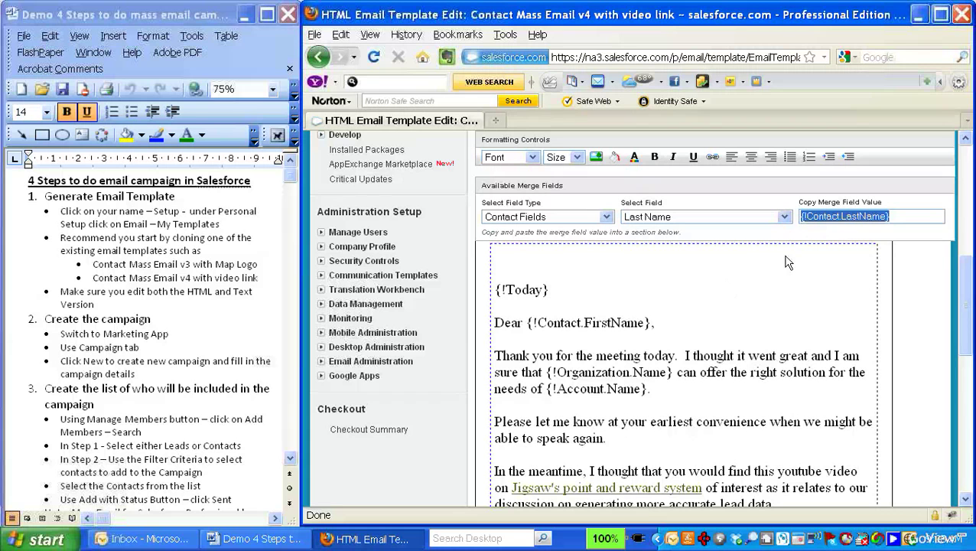
pyautogui.click(655, 329)
pyautogui.press('Left')
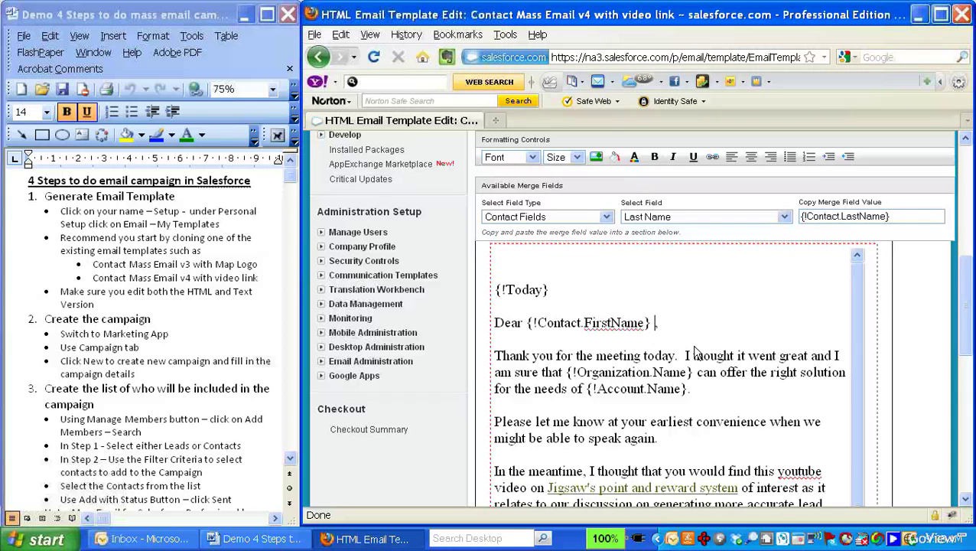
pyautogui.write('{!Contact.LastName}')
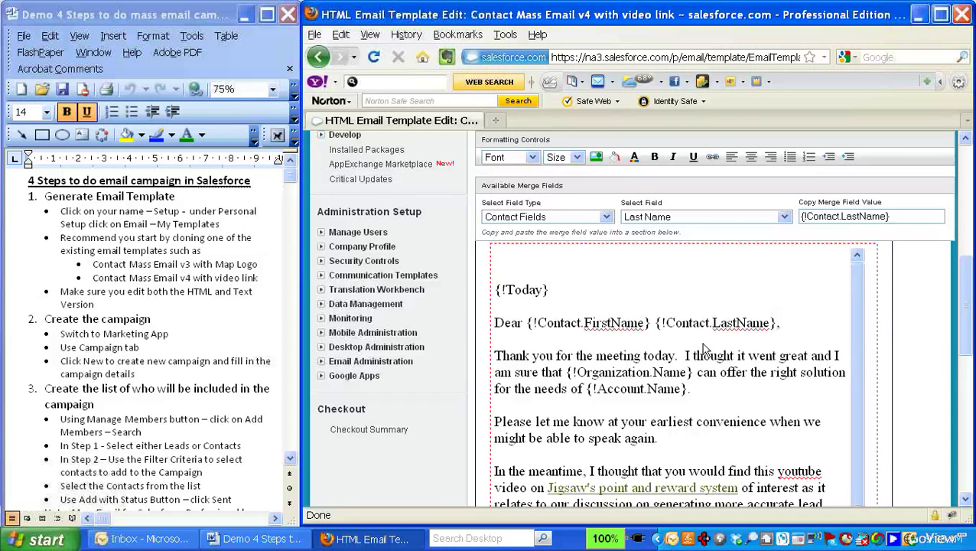
# Add the text "white paper" after "might be able to speak again." in the email body
pyautogui.scroll(-1, 702, 343)
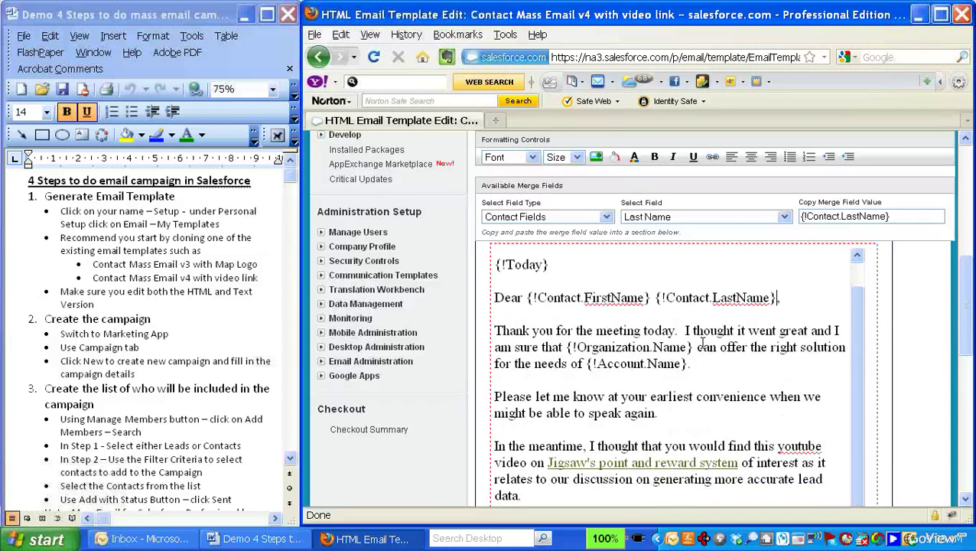
pyautogui.click(693, 425)
pyautogui.write('white paper')
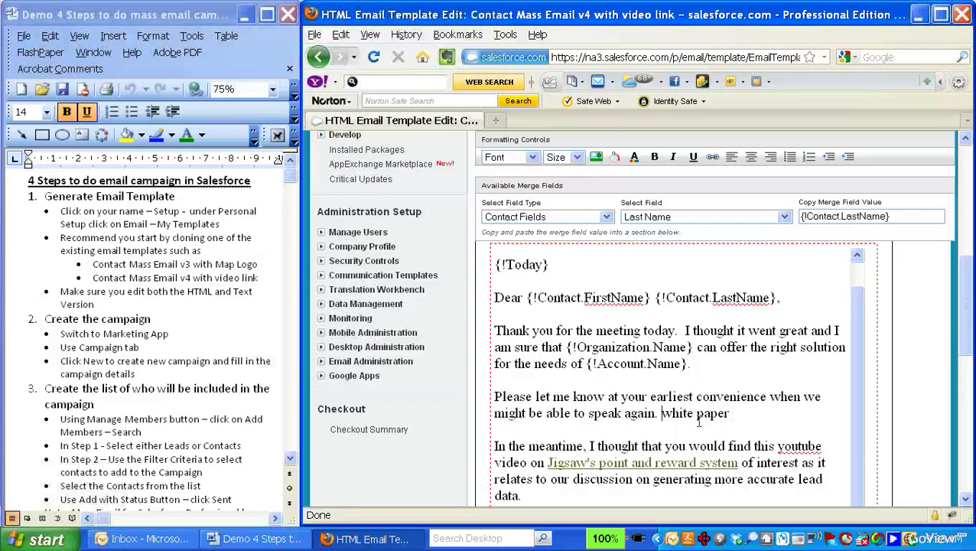
pyautogui.moveTo(698, 420); pyautogui.dragTo(738, 430)
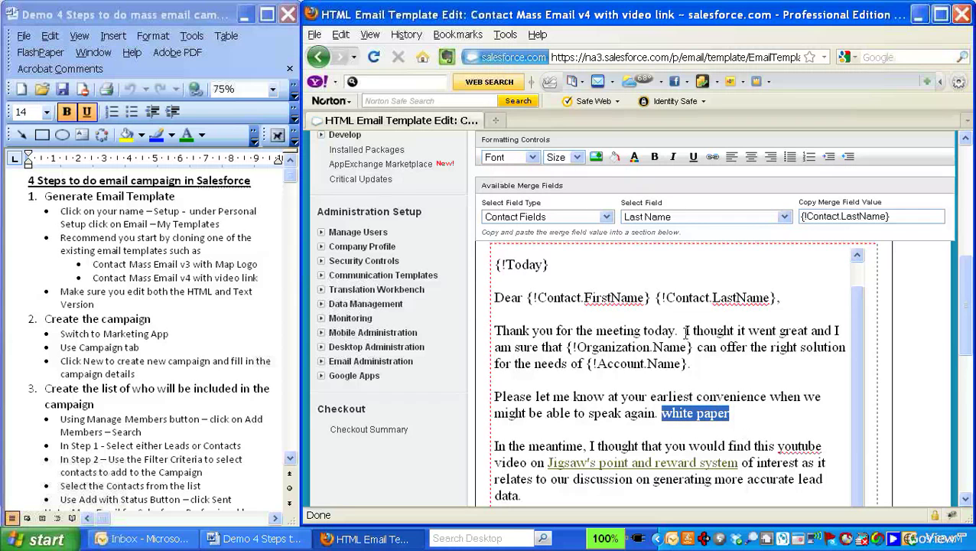
pyautogui.click(717, 165)
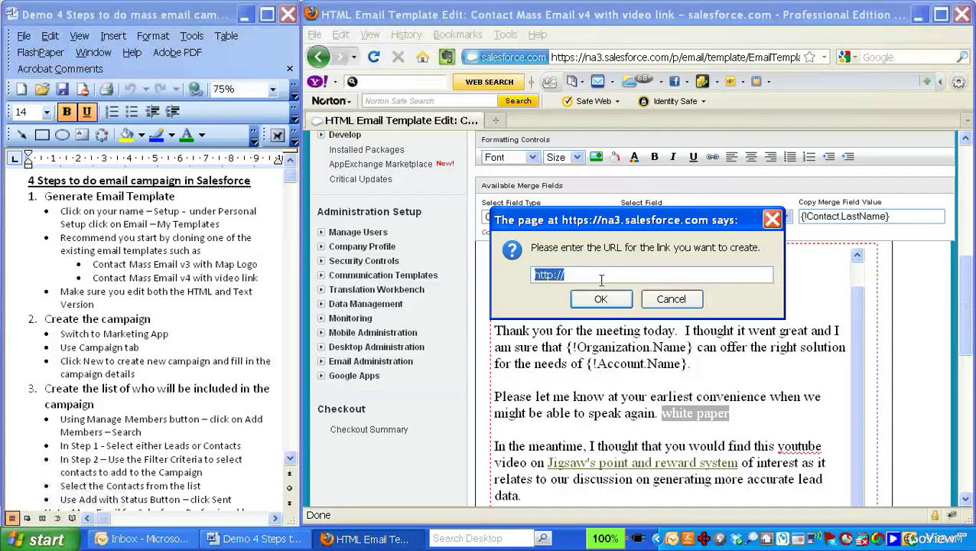
pyautogui.click(667, 301)
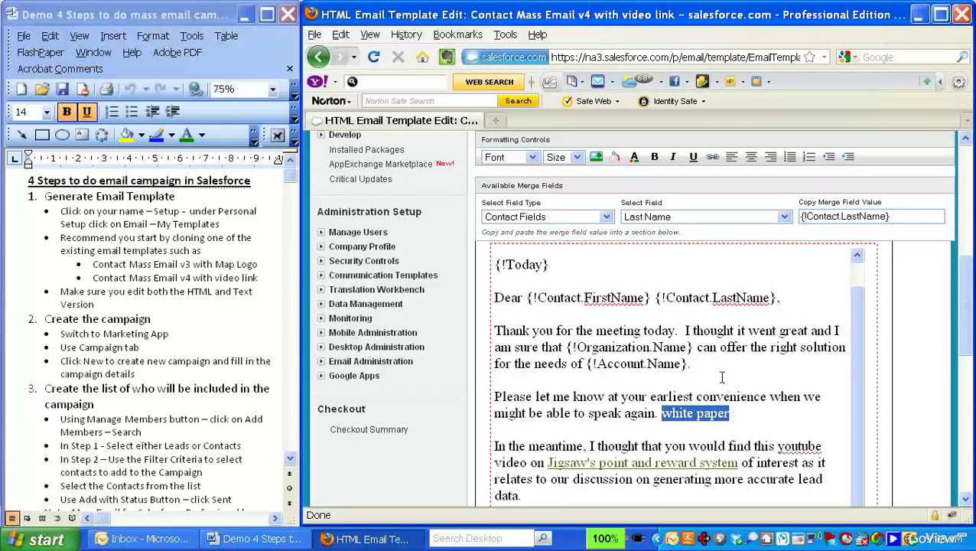
pyautogui.scroll(1, 696, 367)
pyautogui.scroll(5, 972, 327)
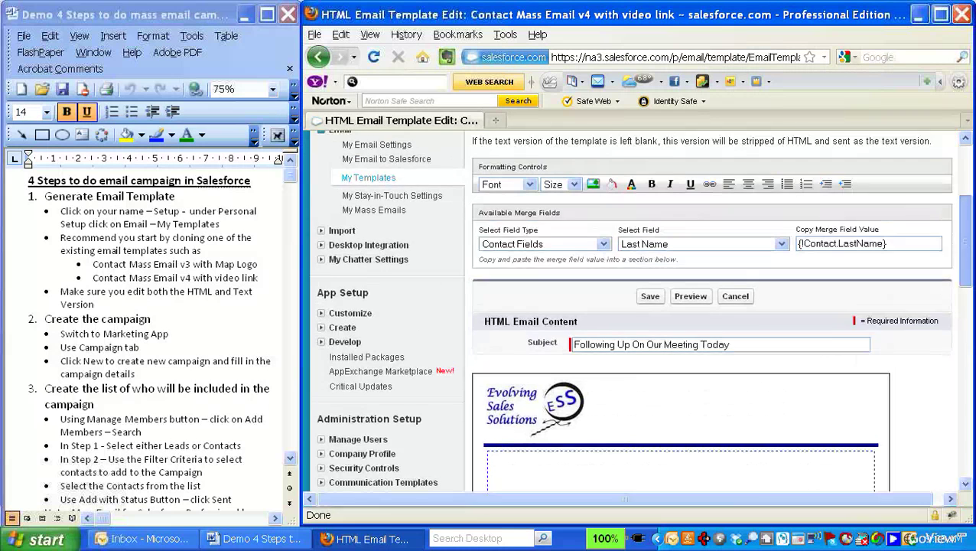
# Cancel editing of the HTML email template without saving
pyautogui.click(736, 290)
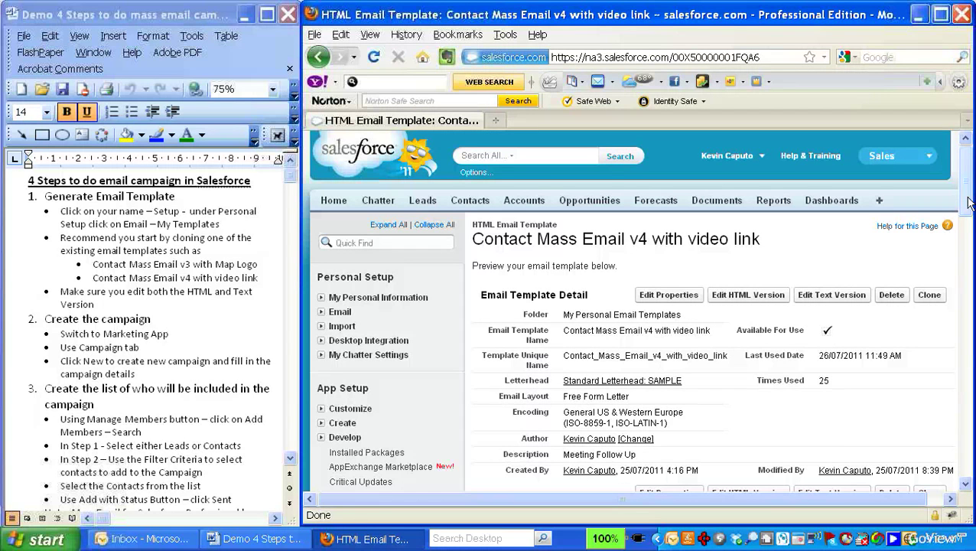
# Switch to the Marketing app and start a new campaign
pyautogui.click(892, 157)
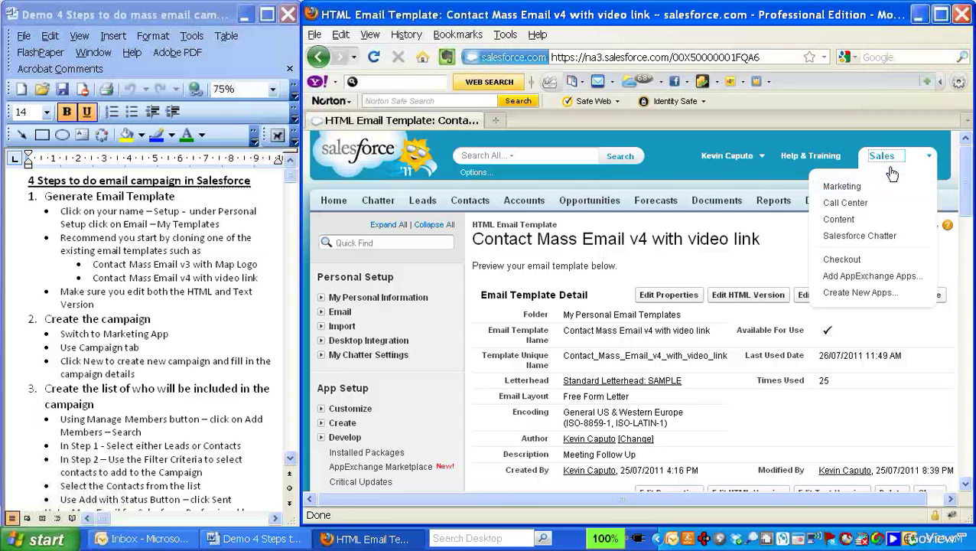
pyautogui.click(855, 191)
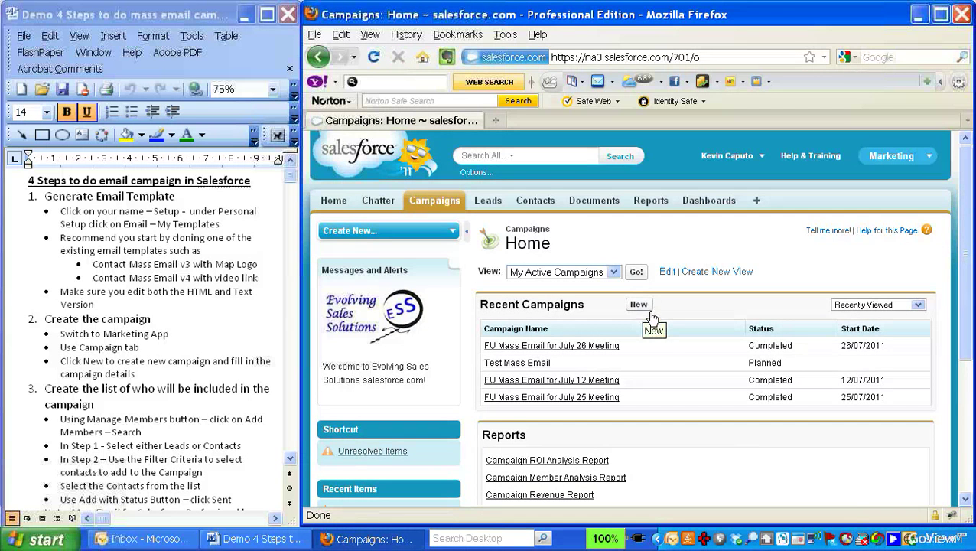
pyautogui.click(639, 305)
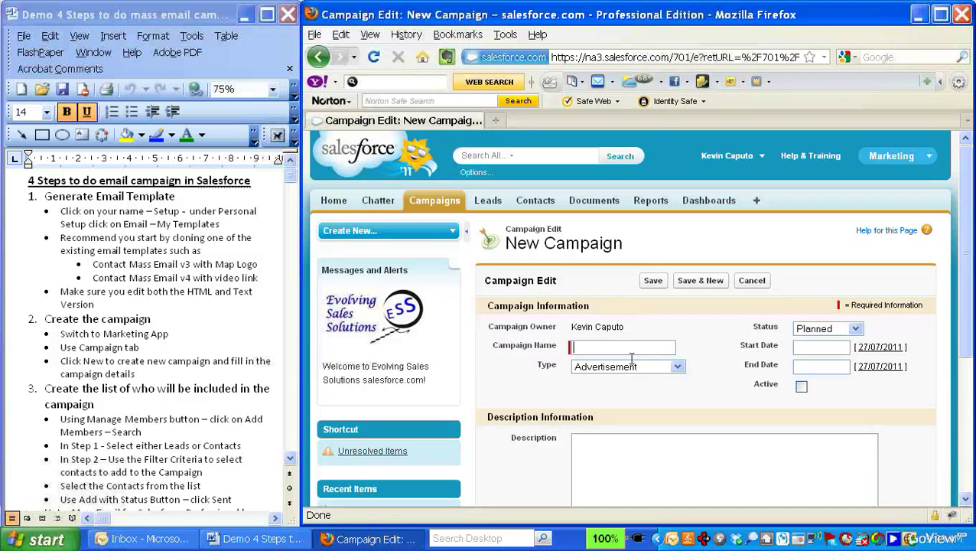
# Name the new campaign "FU Mass Email for July 27 Meeting", reusing the suggested name of an earlier campaign
pyautogui.write('F')
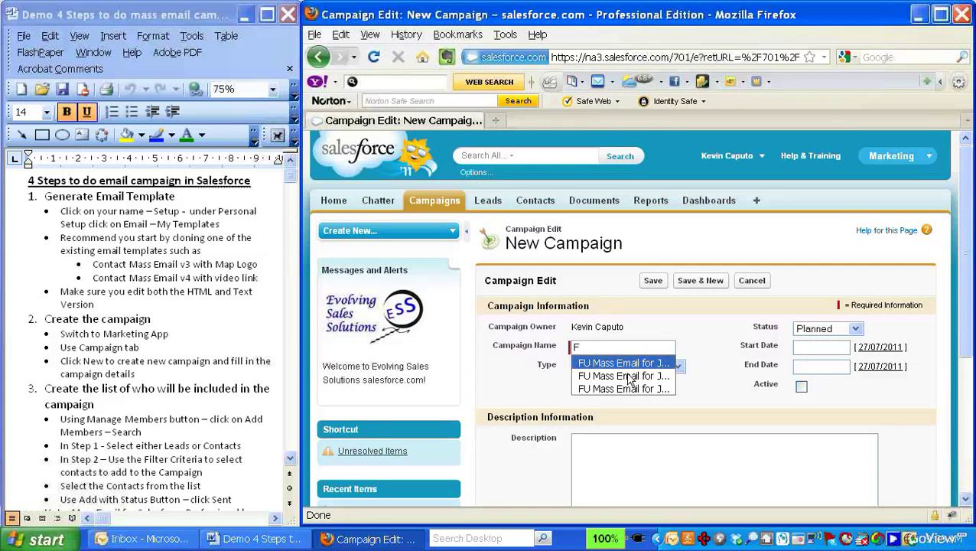
pyautogui.click(624, 365)
pyautogui.click(660, 349)
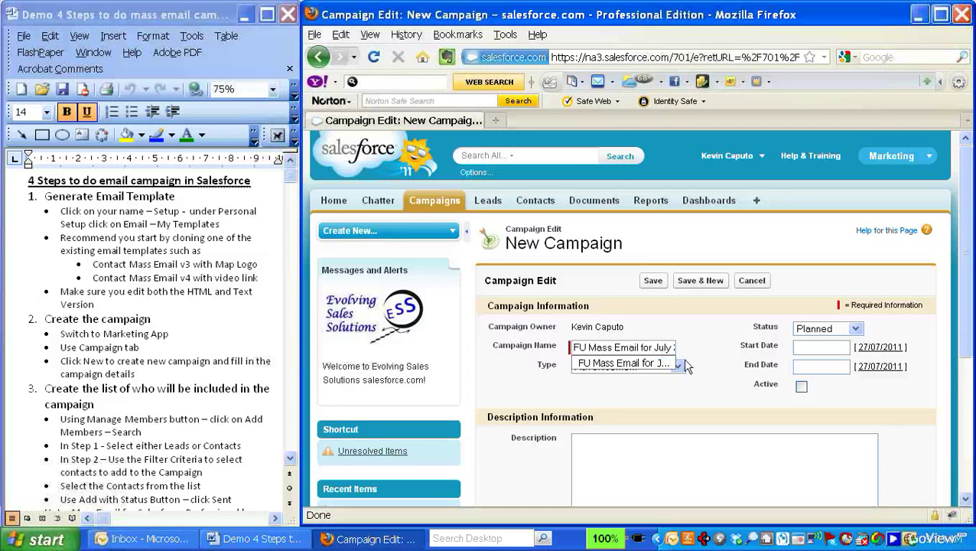
pyautogui.press('Escape')
pyautogui.write('26 Mee')
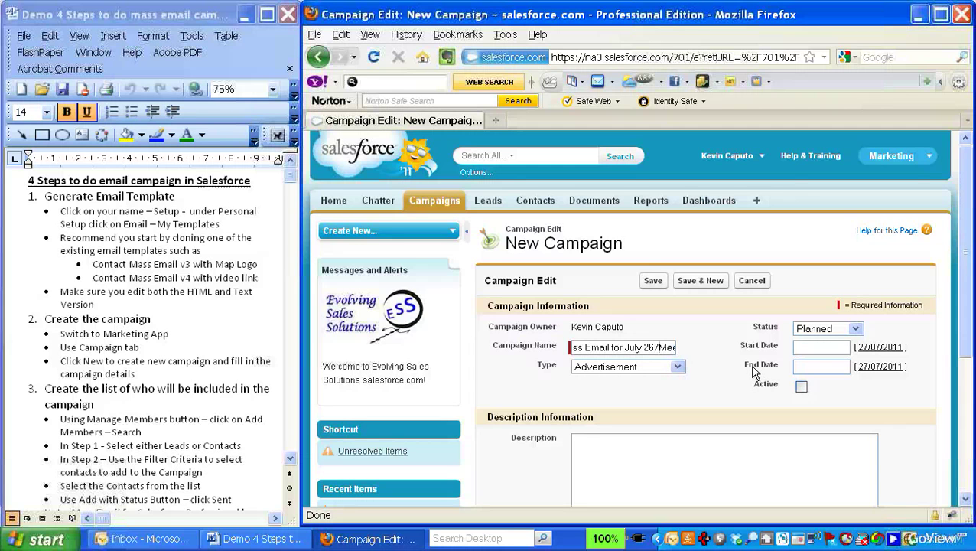
pyautogui.press('BackSpace')
pyautogui.press('BackSpace')
pyautogui.write('7')
pyautogui.press('End')
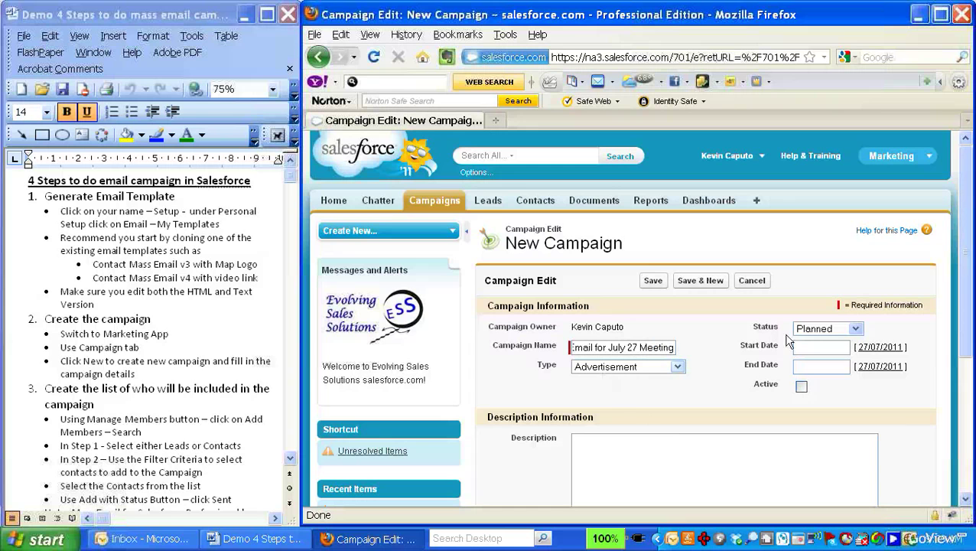
# Set the campaign status to In Progress, both start and end dates to 27/07/2011, and mark it as active
pyautogui.click(855, 330)
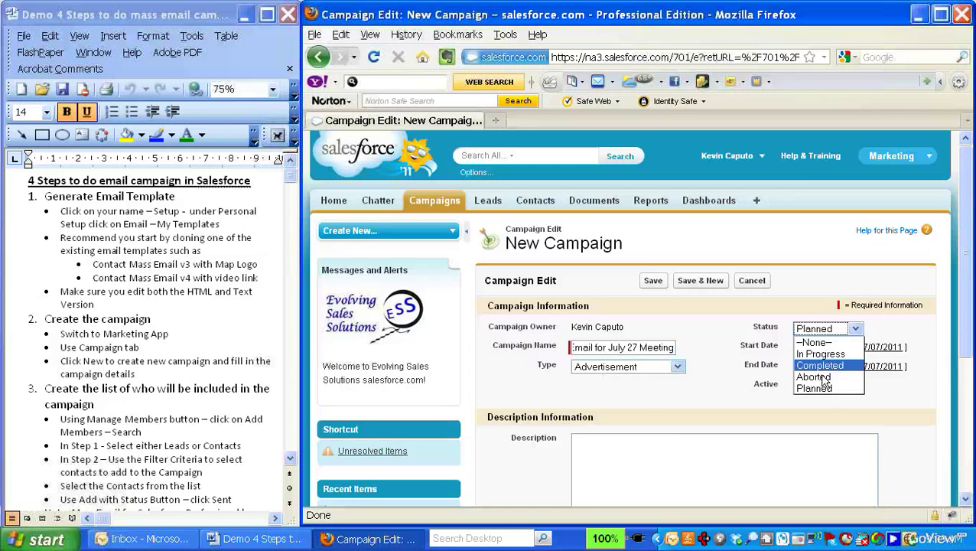
pyautogui.click(819, 353)
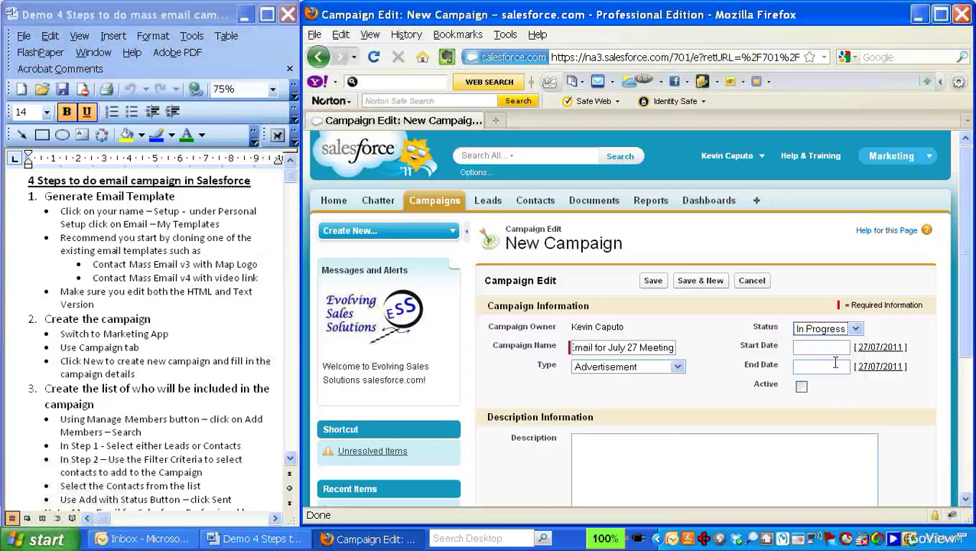
pyautogui.click(823, 348)
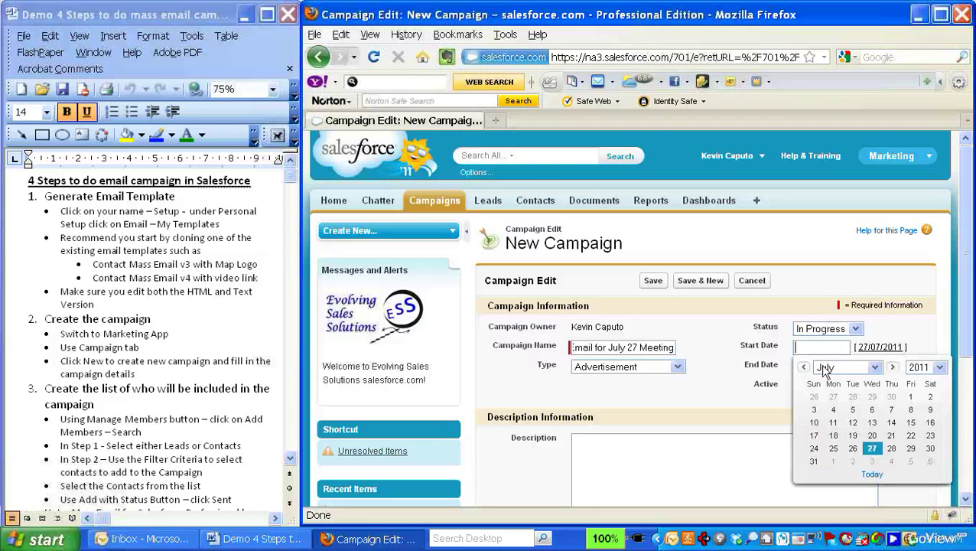
pyautogui.click(872, 448)
pyautogui.click(821, 367)
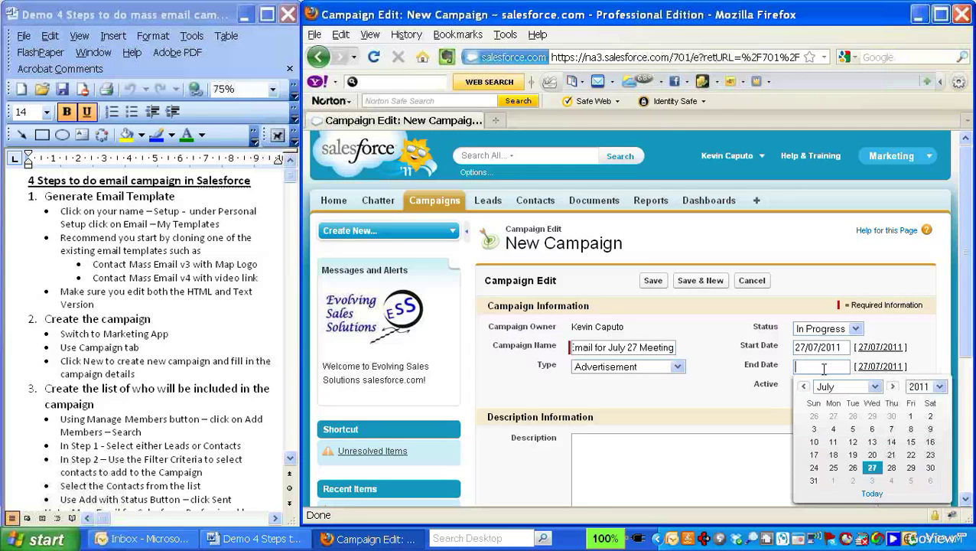
pyautogui.click(874, 468)
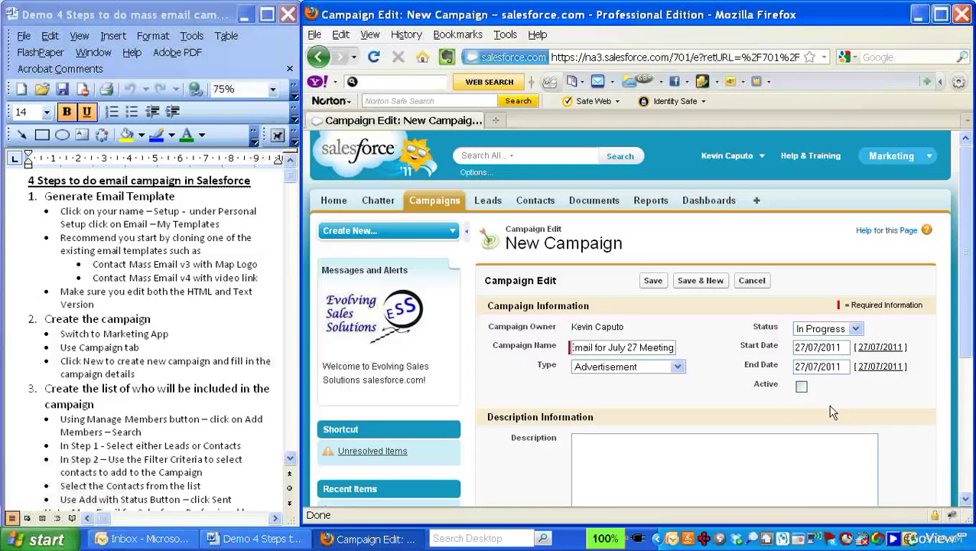
pyautogui.click(801, 386)
# Set the campaign's number sent to 3 and its expected response to 66 percent
pyautogui.moveTo(973, 280); pyautogui.dragTo(970, 429)
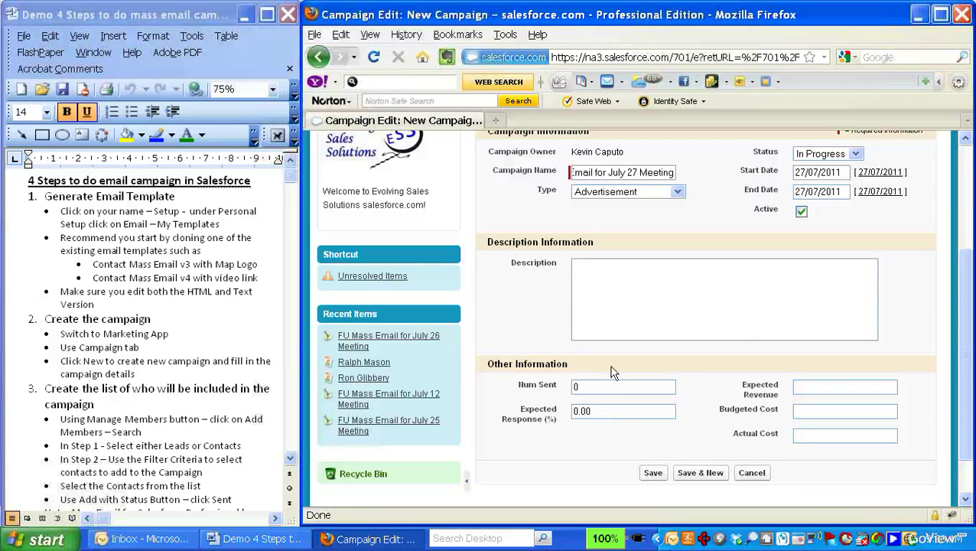
pyautogui.press('Tab')
pyautogui.write('3')
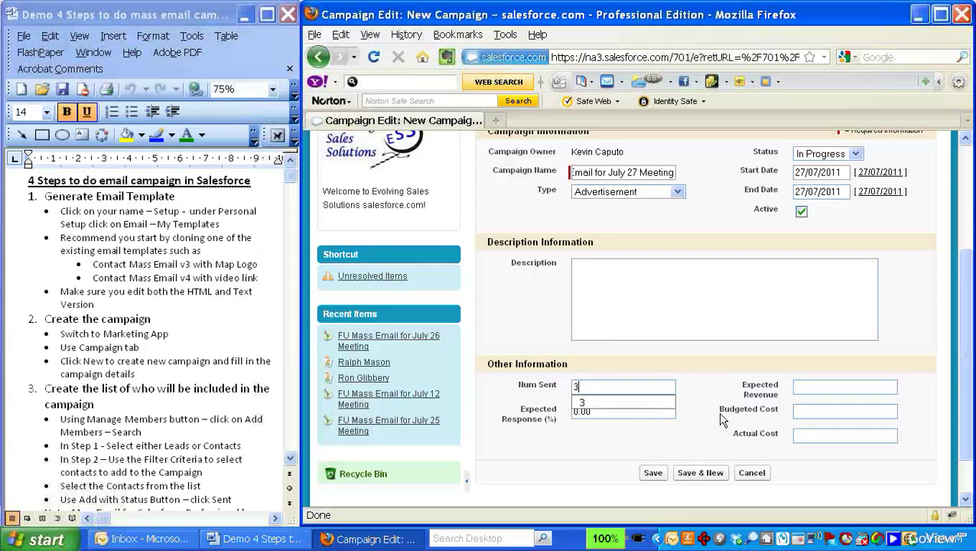
pyautogui.click(713, 405)
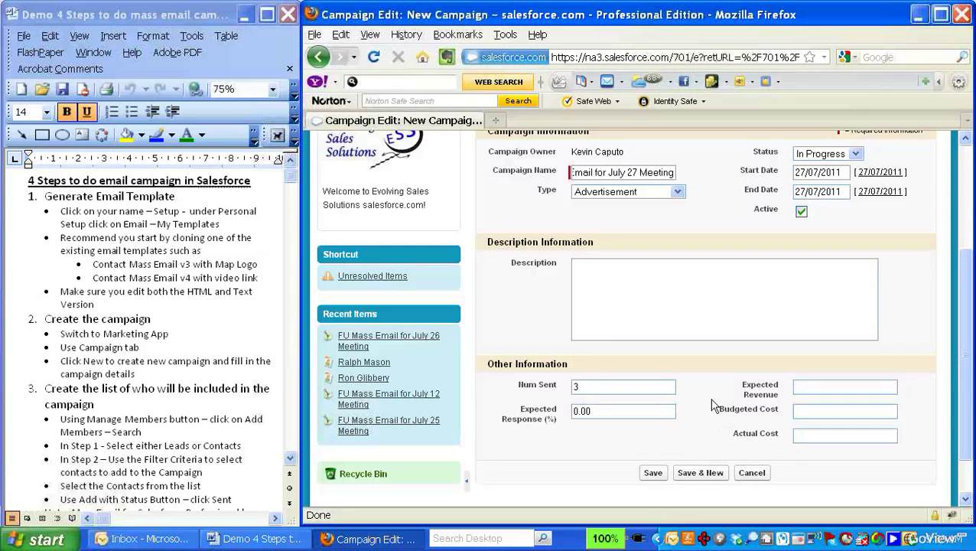
pyautogui.doubleClick(614, 412)
pyautogui.press('Left')
pyautogui.press('Right')
pyautogui.press('Right')
pyautogui.press('BackSpace')
pyautogui.press('BackSpace')
pyautogui.press('Escape')
pyautogui.press('BackSpace')
# Enter an expected revenue of 2500 and a budgeted cost of 100, and save the campaign
pyautogui.click(869, 373)
pyautogui.write('2500')
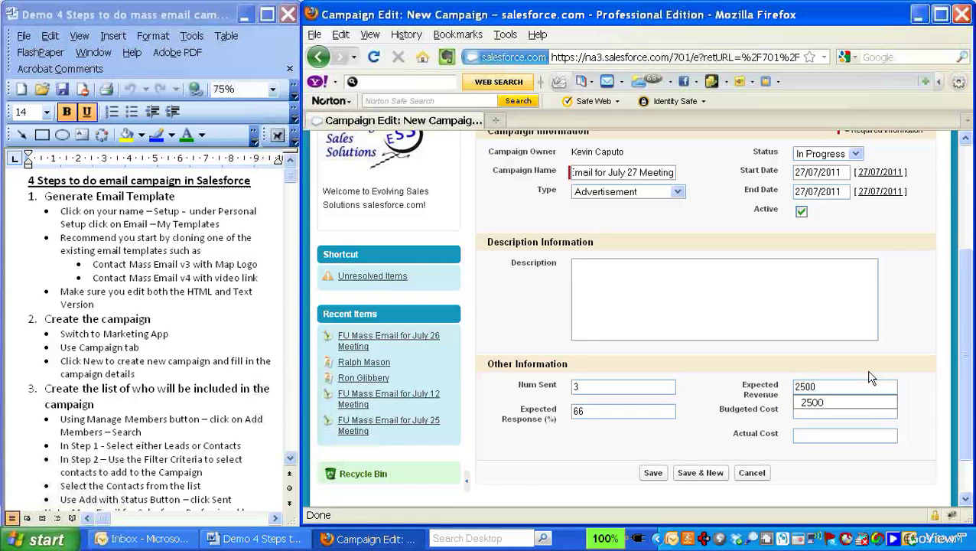
pyautogui.click(893, 403)
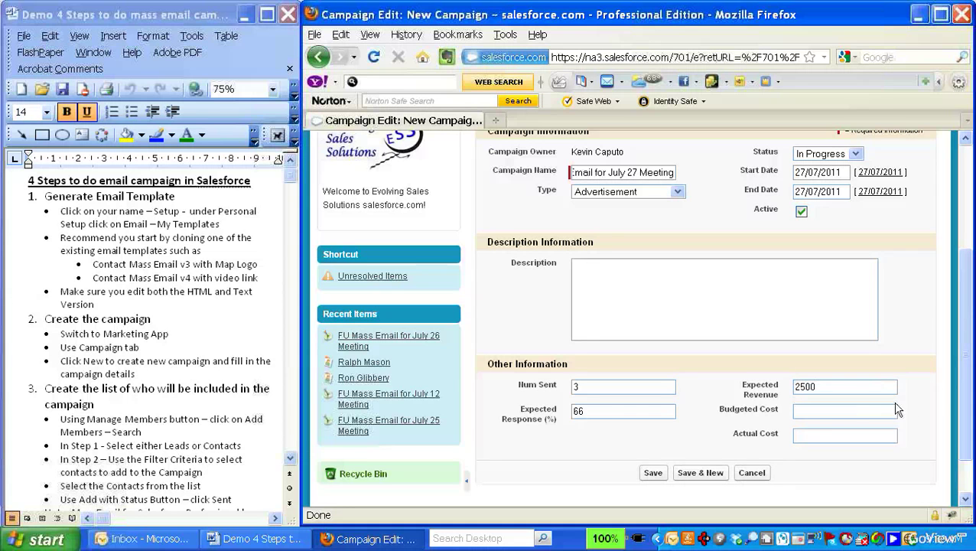
pyautogui.click(833, 414)
pyautogui.write('100')
pyautogui.click(654, 473)
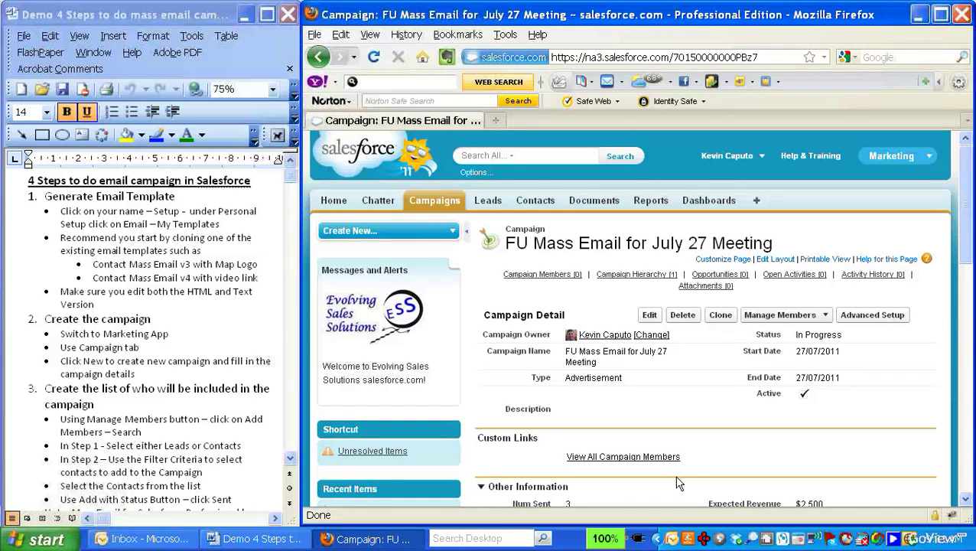
# Check the instructions for building the member list, and open the campaign's member search with Contacts as the member type
pyautogui.click(290, 458)
pyautogui.scroll(-3, 303, 462)
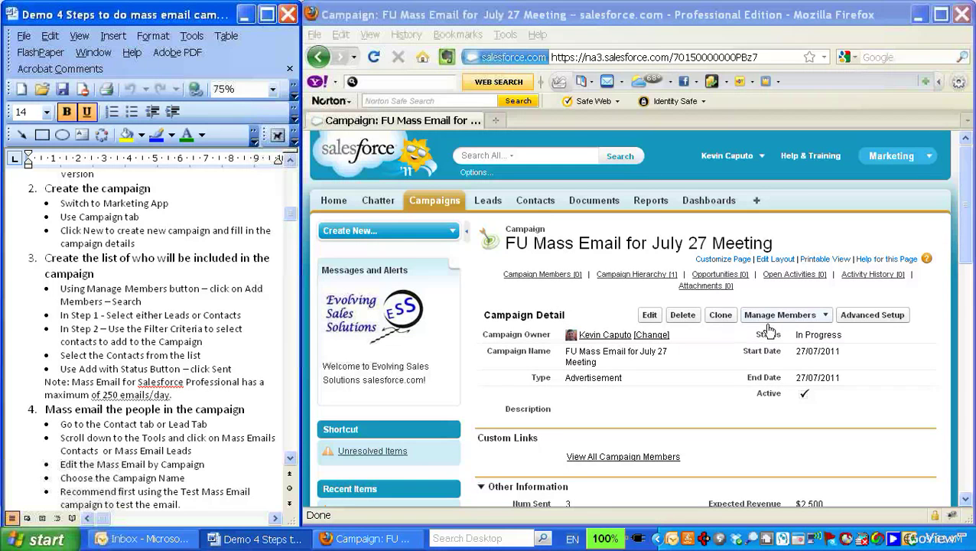
pyautogui.click(800, 323)
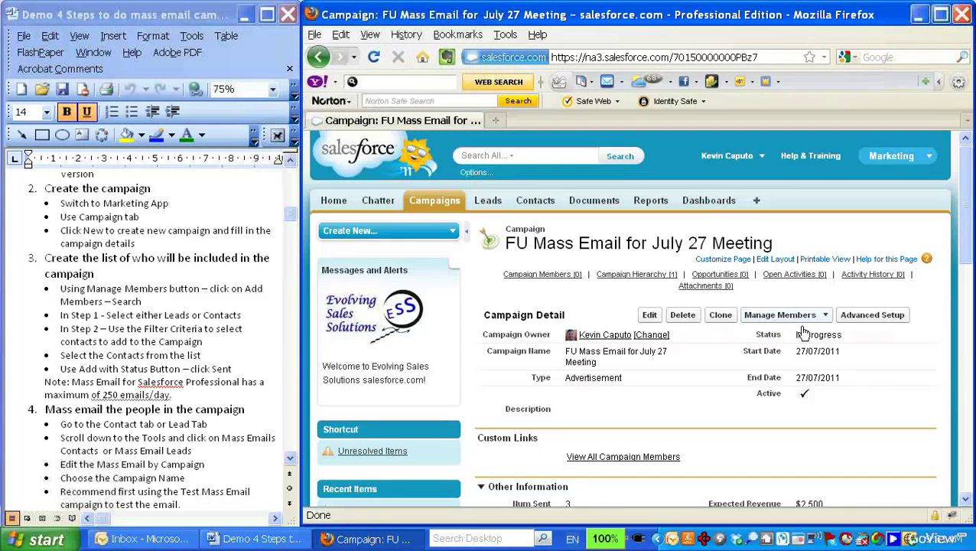
pyautogui.click(780, 334)
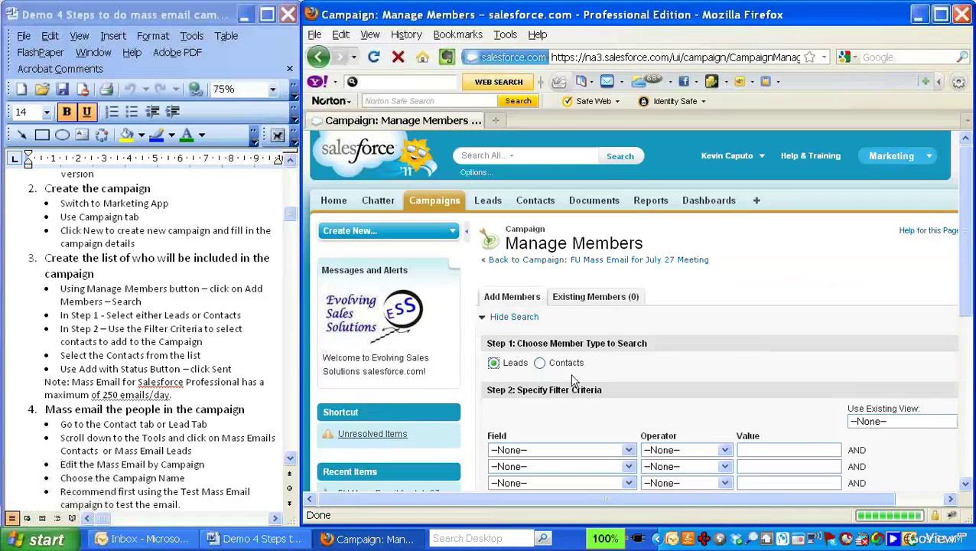
pyautogui.click(540, 363)
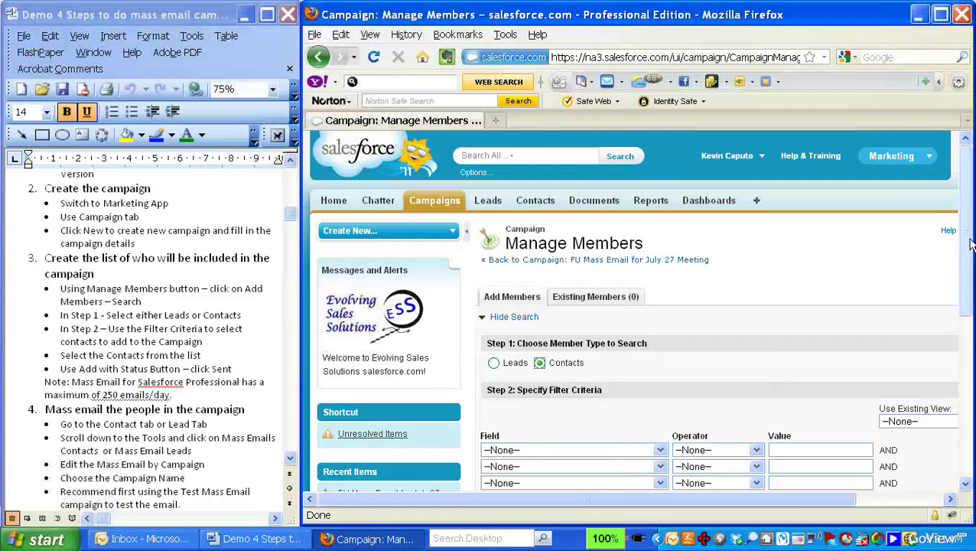
# Filter the contacts by Account Name equals "Kleer" and run the search
pyautogui.moveTo(969, 253); pyautogui.dragTo(967, 322)
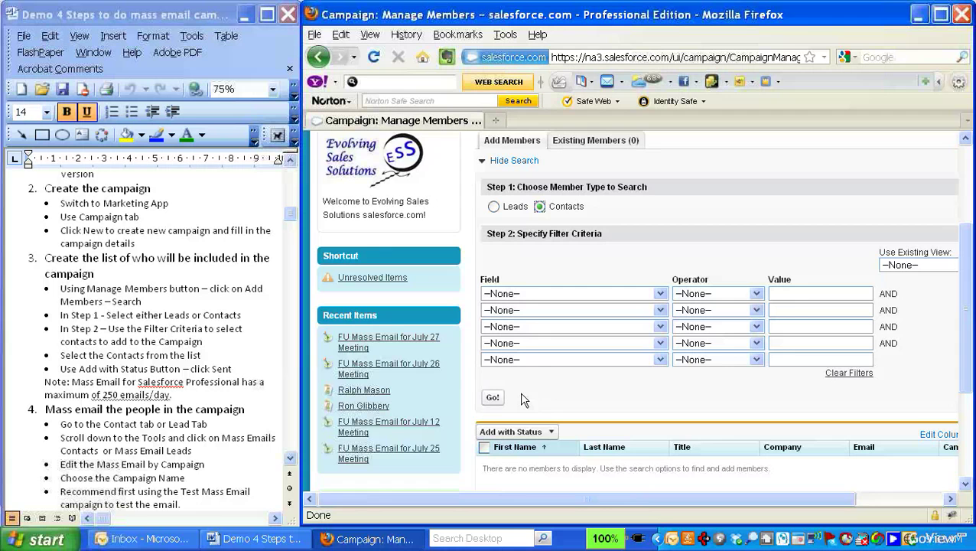
pyautogui.click(661, 296)
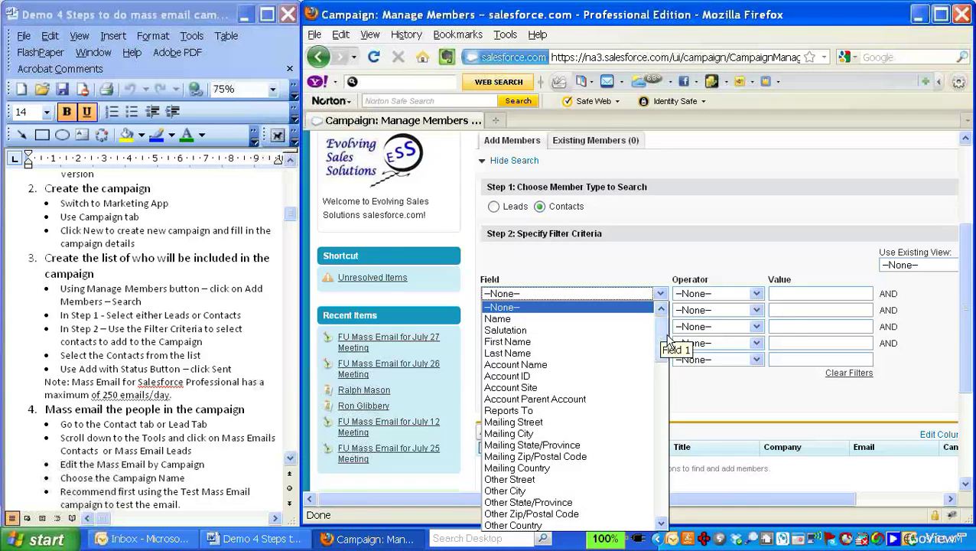
pyautogui.scroll(-3, 666, 360)
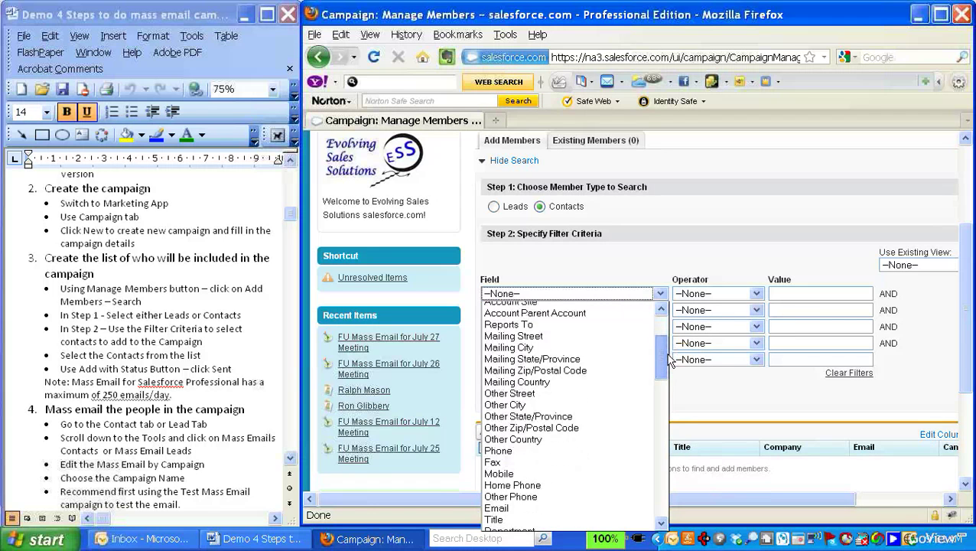
pyautogui.scroll(-1, 667, 359)
pyautogui.scroll(-3, 663, 382)
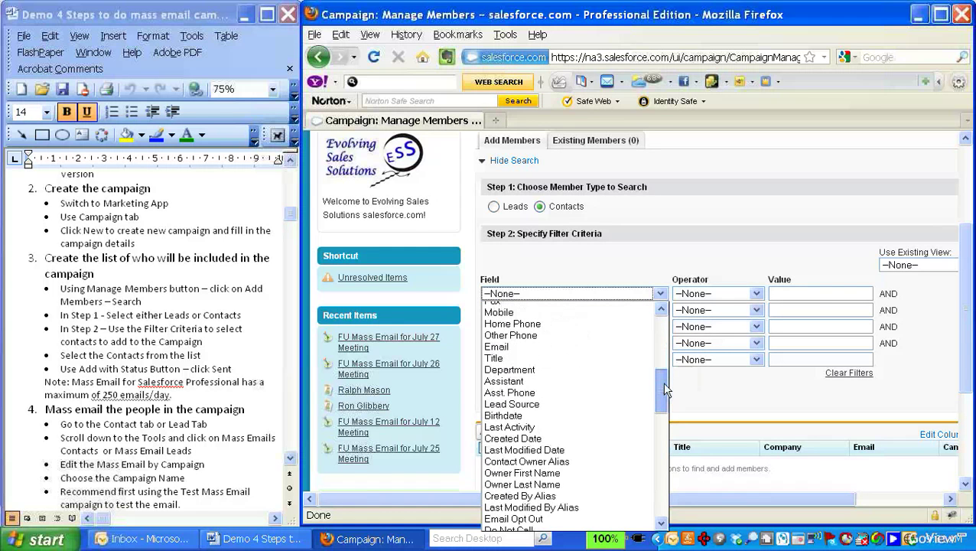
pyautogui.moveTo(663, 383); pyautogui.dragTo(679, 348)
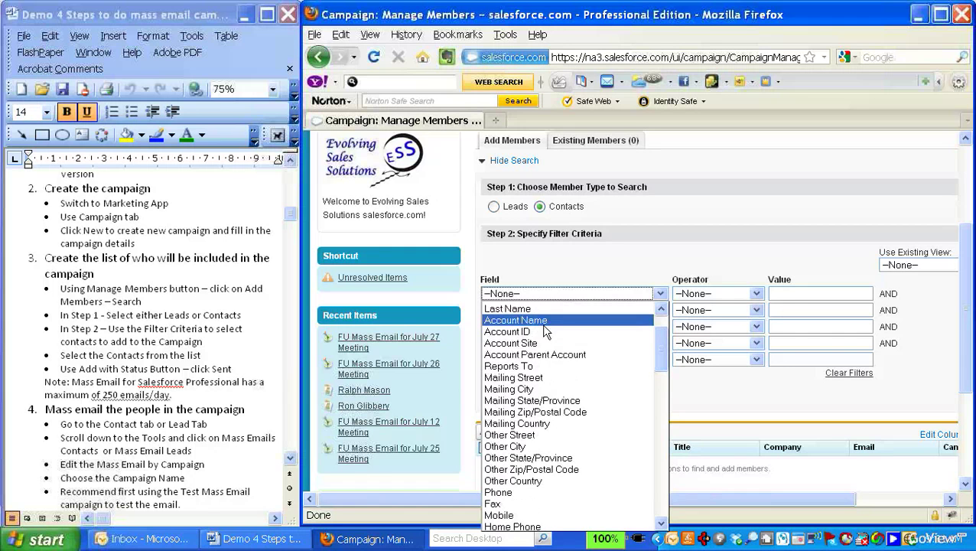
pyautogui.click(547, 321)
pyautogui.click(788, 297)
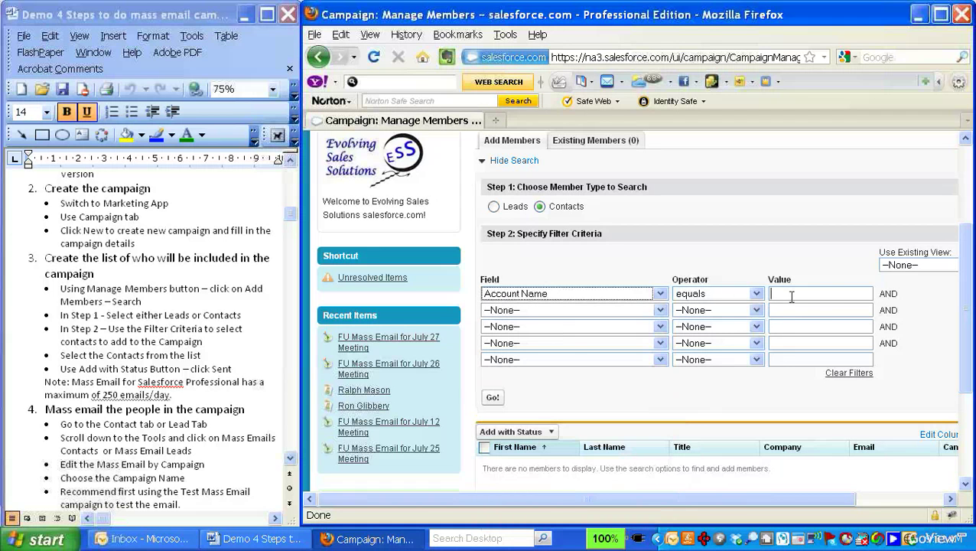
pyautogui.write('K')
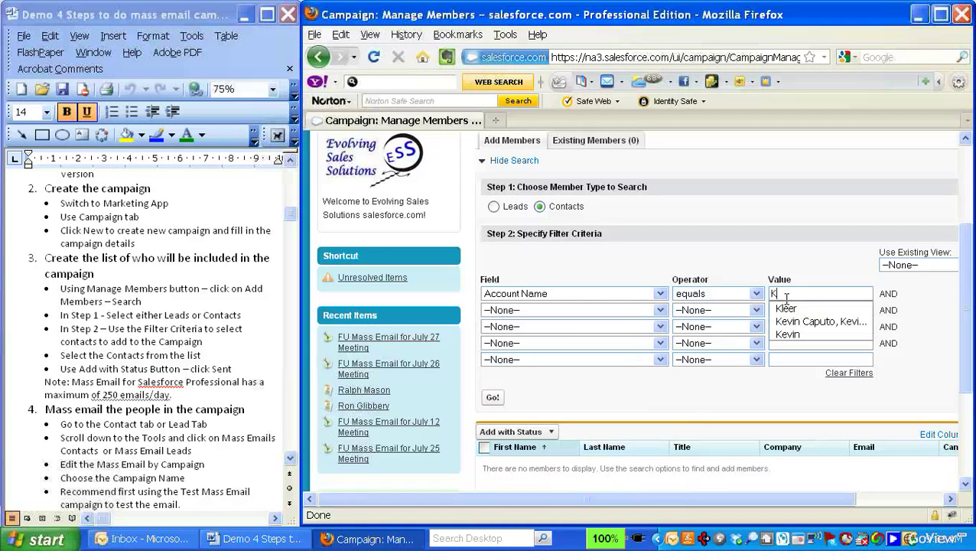
pyautogui.click(792, 309)
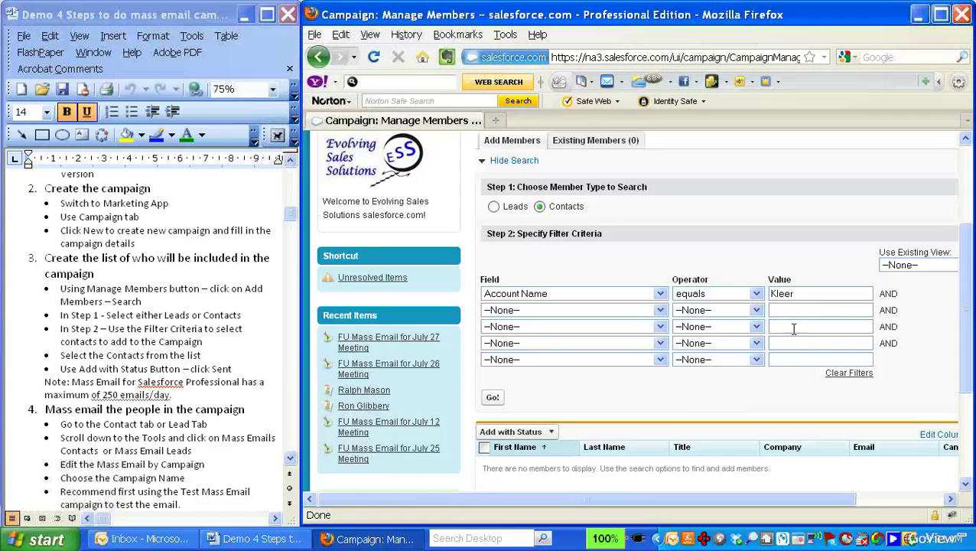
pyautogui.click(495, 398)
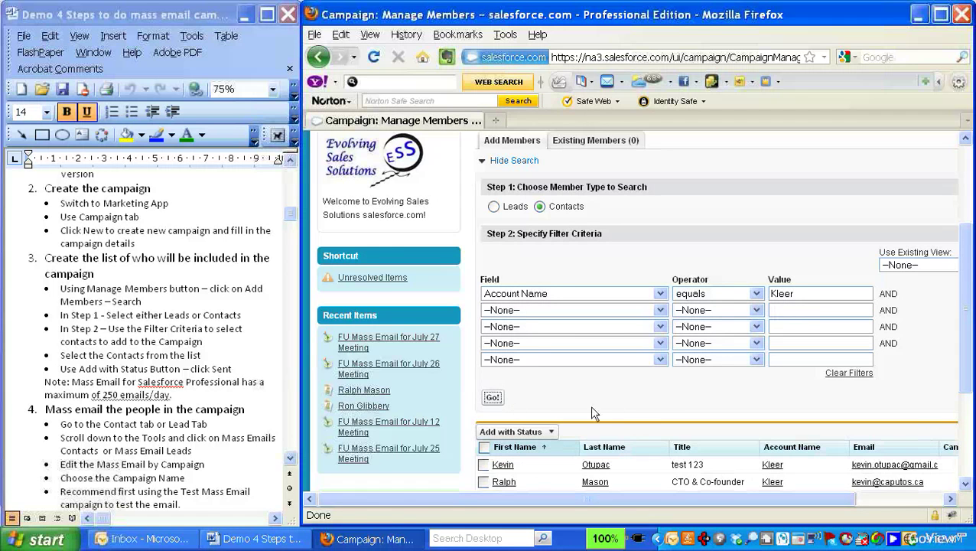
# Select all the contacts found for the Kleer account
pyautogui.moveTo(965, 306); pyautogui.dragTo(965, 360)
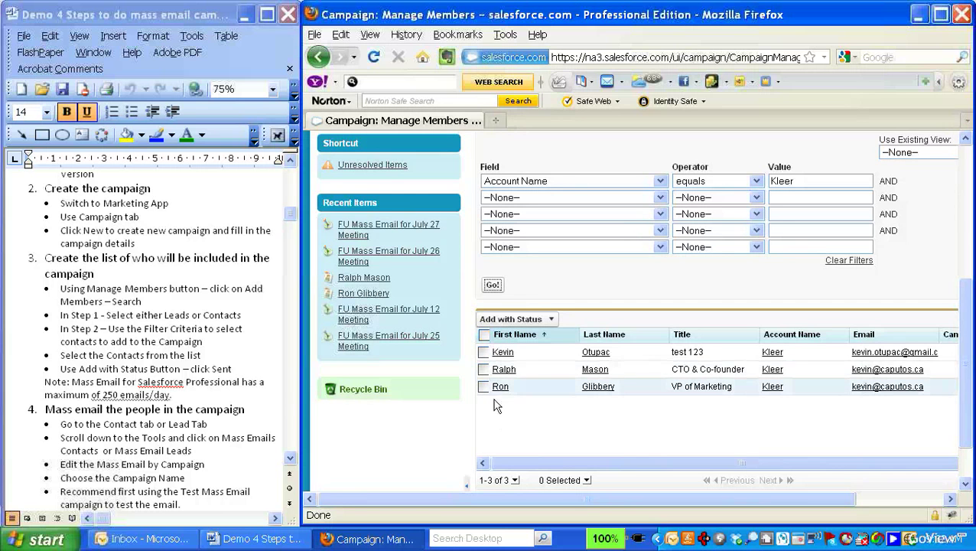
pyautogui.click(483, 370)
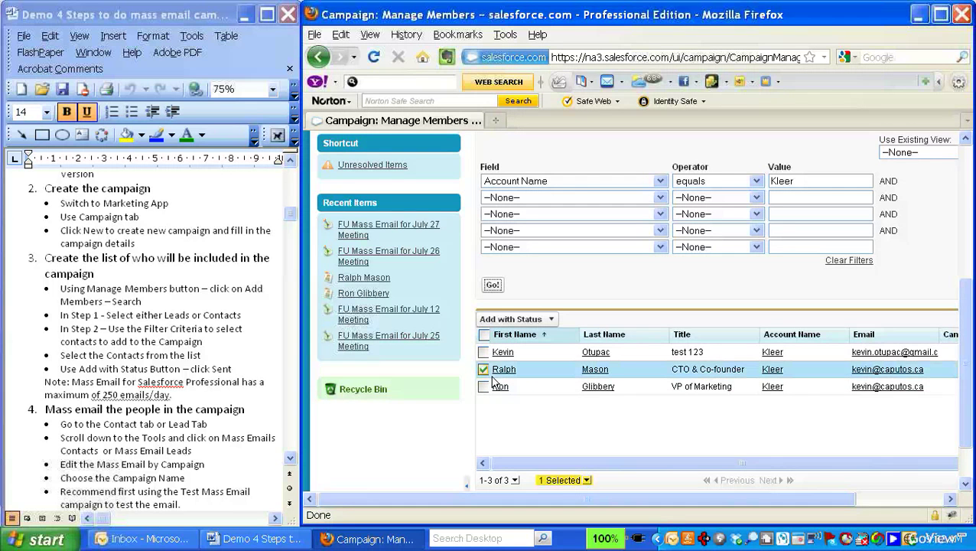
pyautogui.click(484, 335)
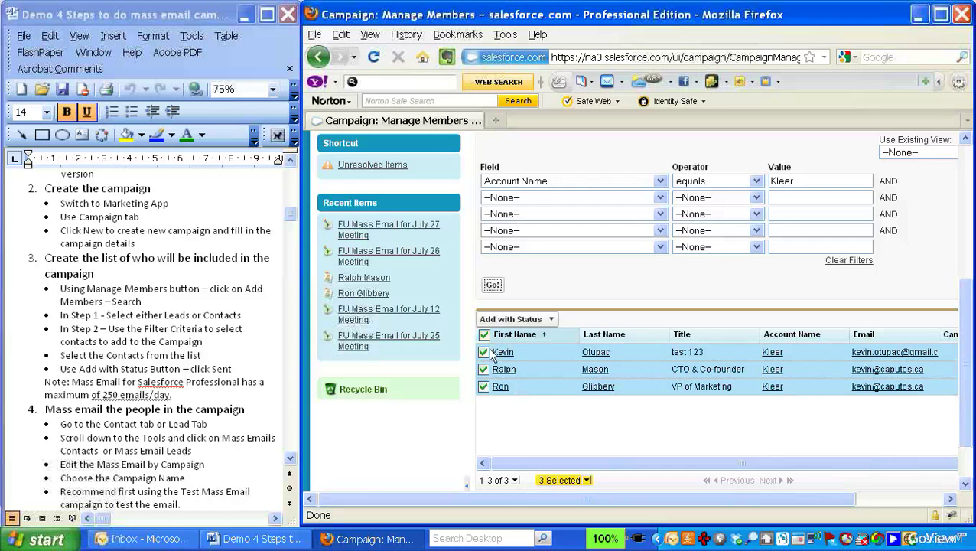
# Review the member filter criteria and add the selected Kleer contacts to the campaign with the status Sent
pyautogui.scroll(5, 661, 421)
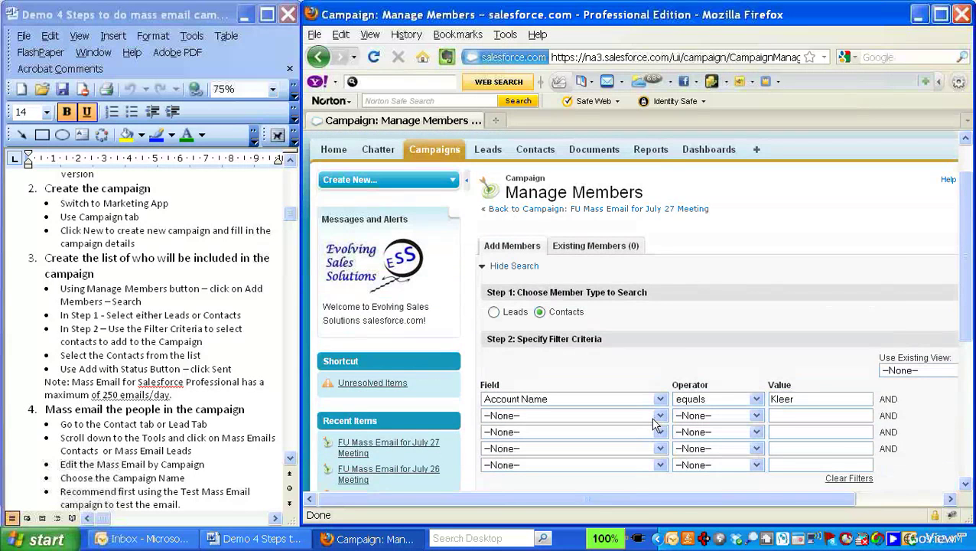
pyautogui.scroll(-1, 656, 423)
pyautogui.scroll(1, 653, 424)
pyautogui.scroll(-6, 654, 424)
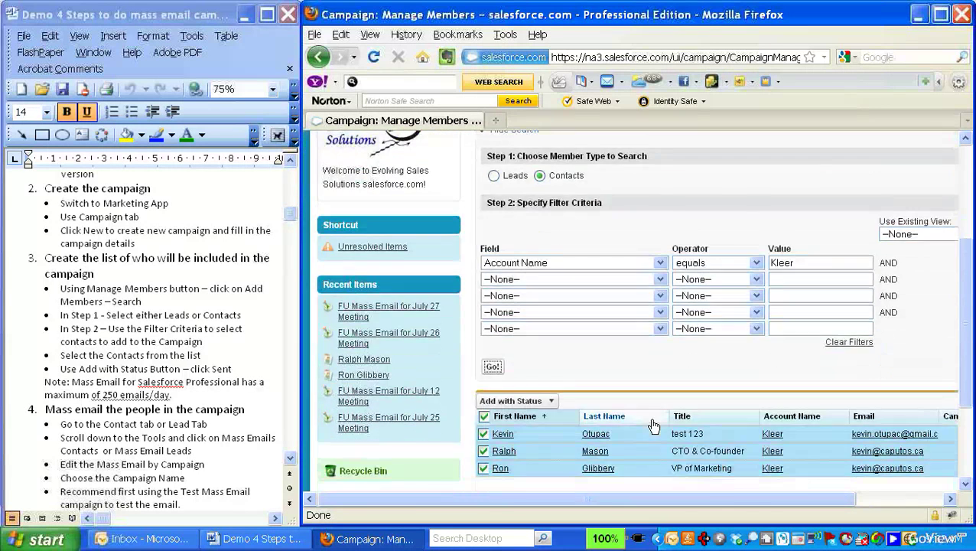
pyautogui.scroll(3, 643, 430)
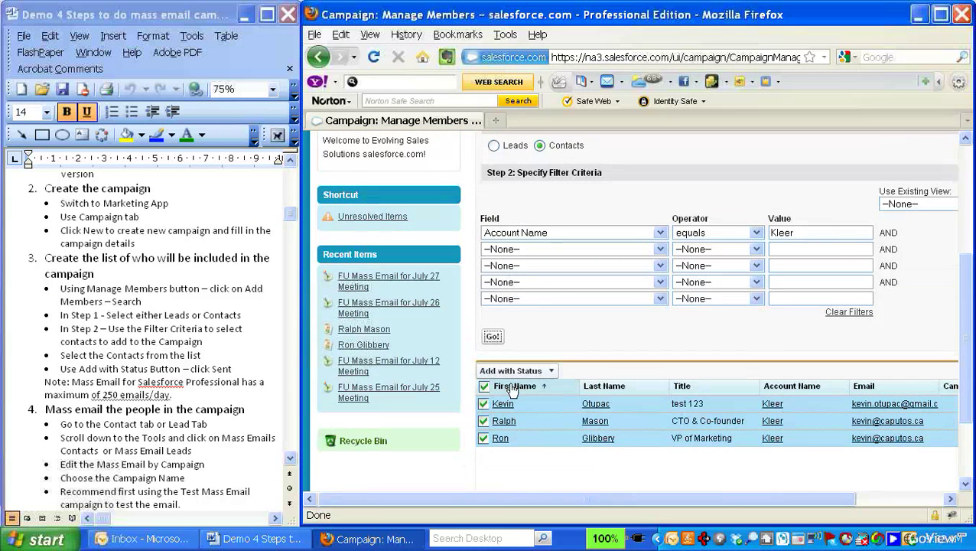
pyautogui.click(514, 370)
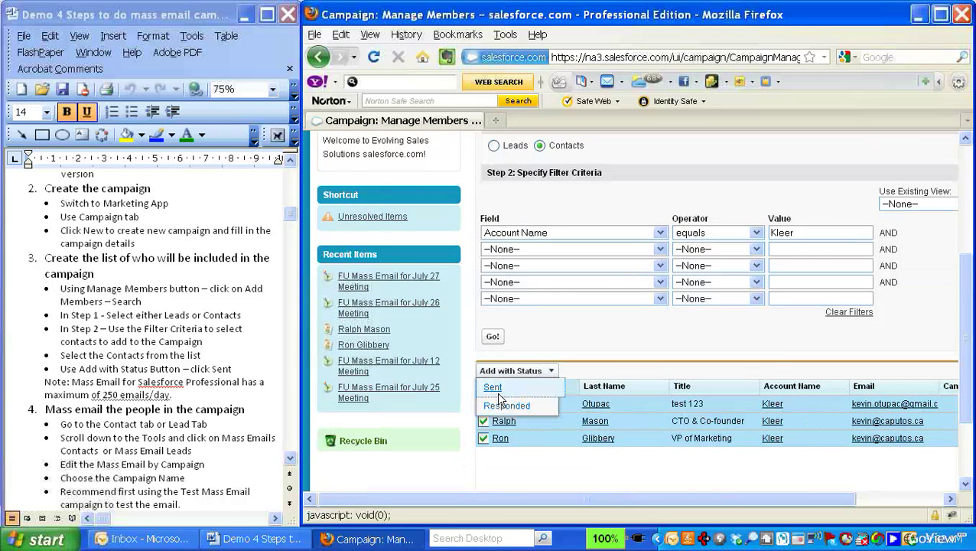
pyautogui.click(497, 390)
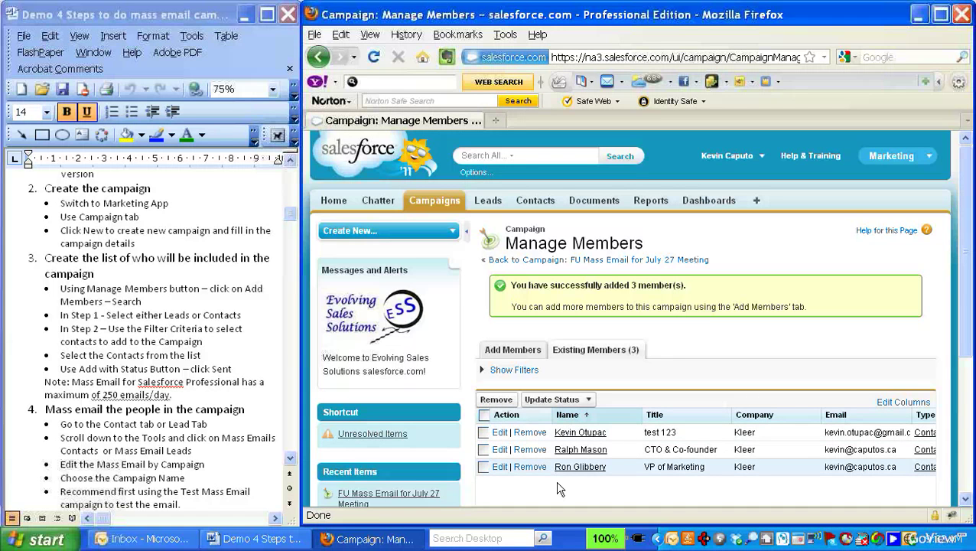
# Check the instructions for mass emailing campaign members and start a mass email to contacts from the Contacts home page
pyautogui.click(296, 461)
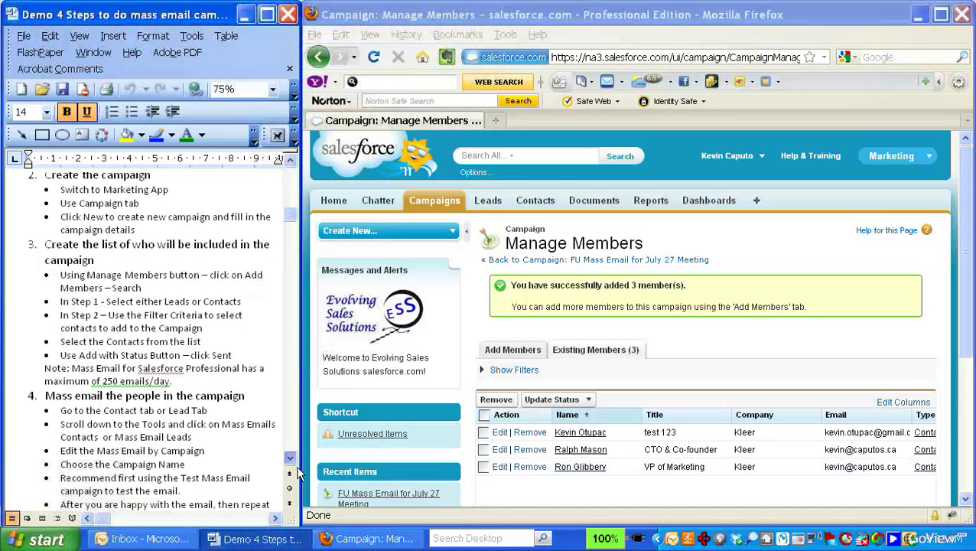
pyautogui.scroll(-2, 298, 474)
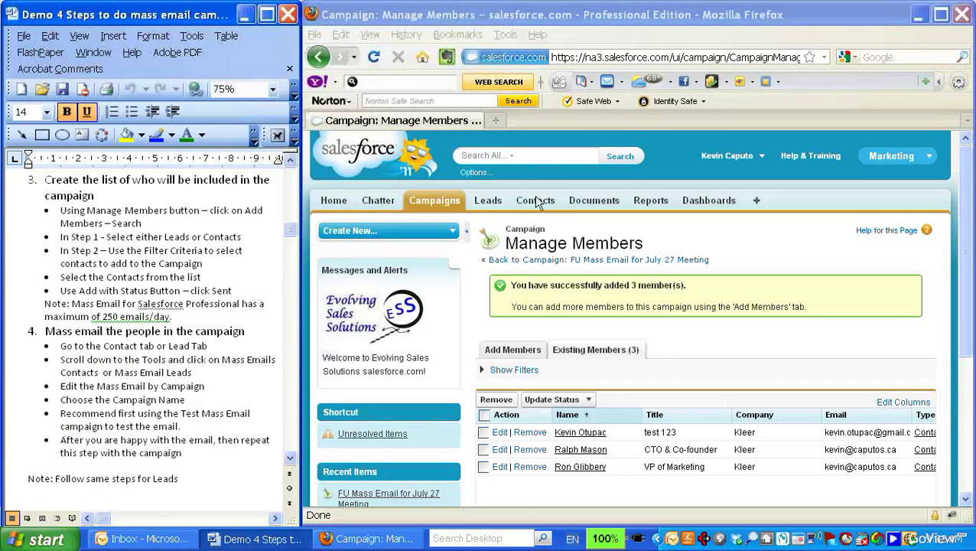
pyautogui.click(546, 216)
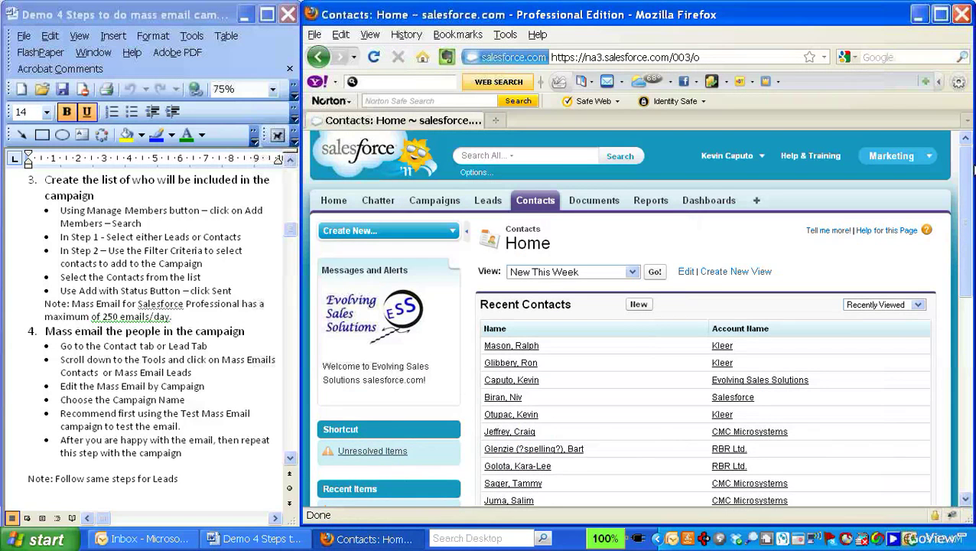
pyautogui.scroll(-10, 634, 322)
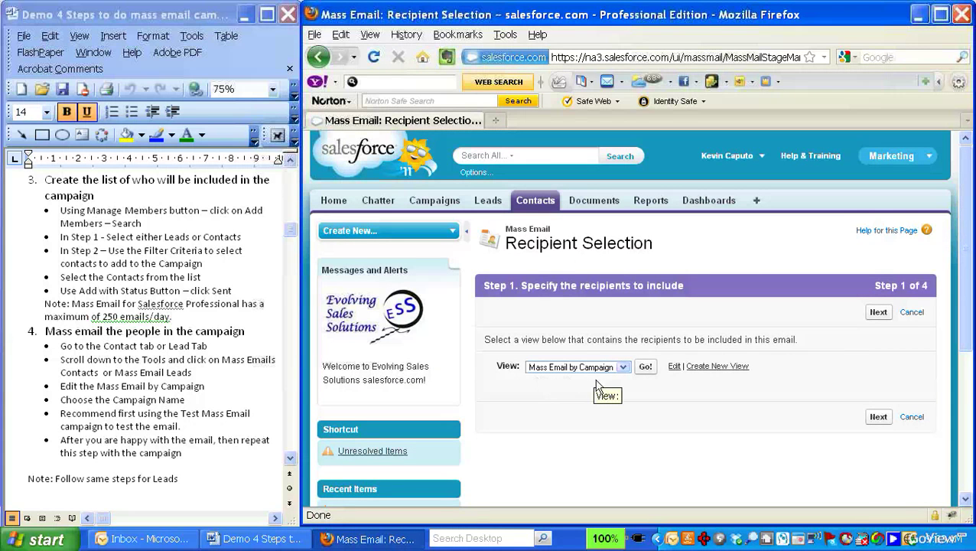
# Edit the Mass Email by Campaign view to filter by the campaign "Test Mass Email" and save the view
pyautogui.click(678, 371)
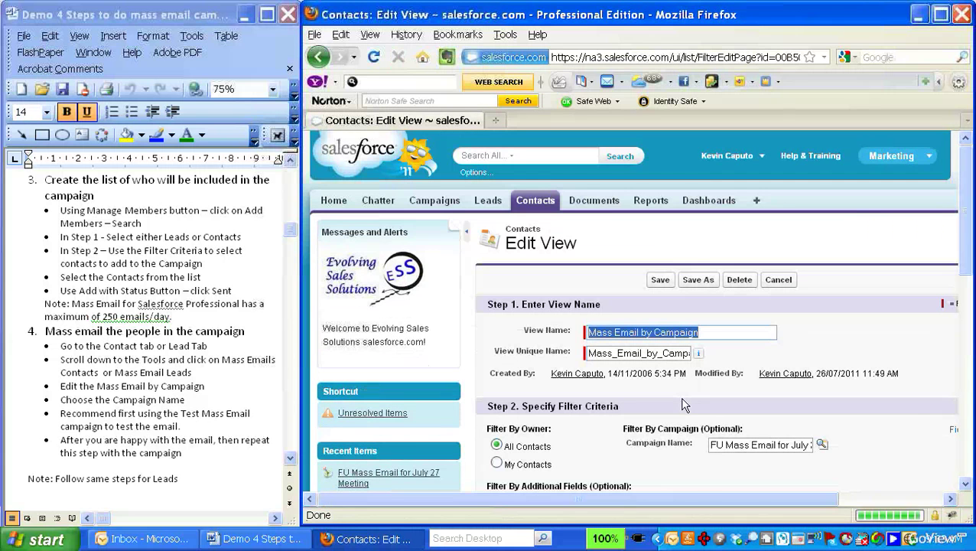
pyautogui.moveTo(723, 446); pyautogui.dragTo(858, 442)
pyautogui.press('BackSpace')
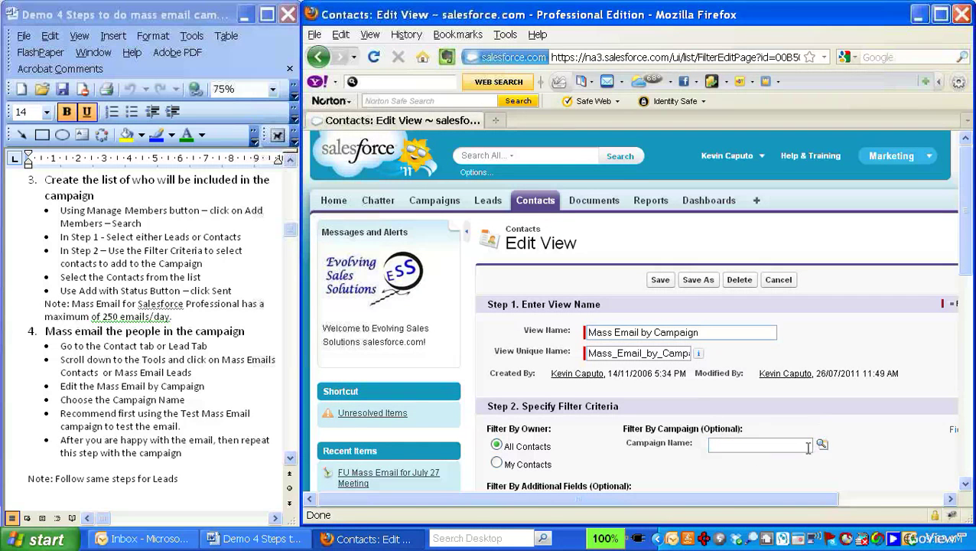
pyautogui.click(829, 459)
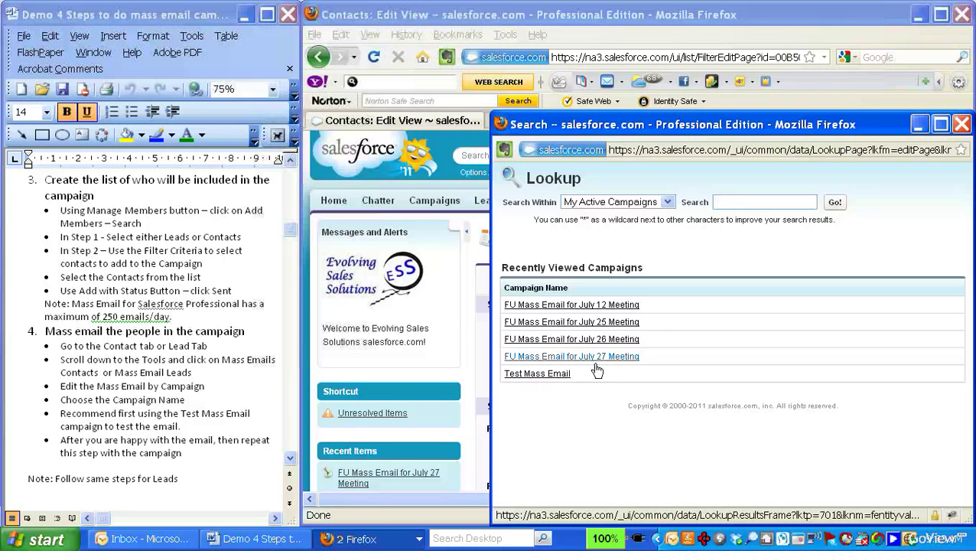
pyautogui.click(545, 375)
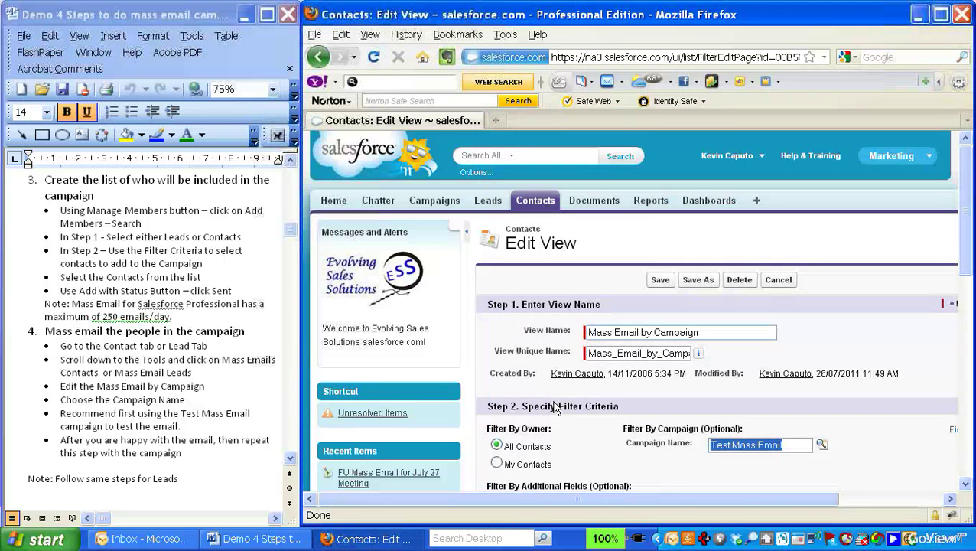
pyautogui.scroll(-1, 561, 410)
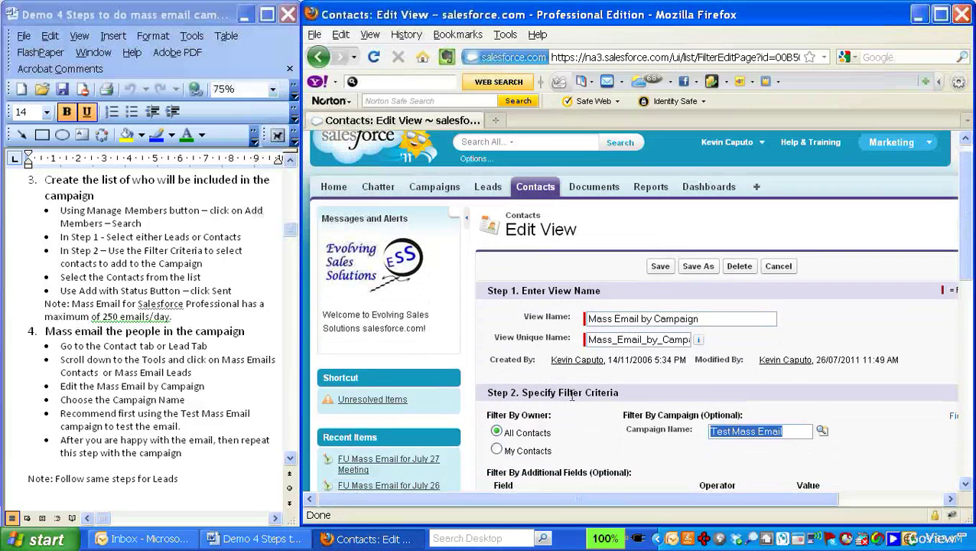
pyautogui.click(661, 269)
pyautogui.click(661, 269)
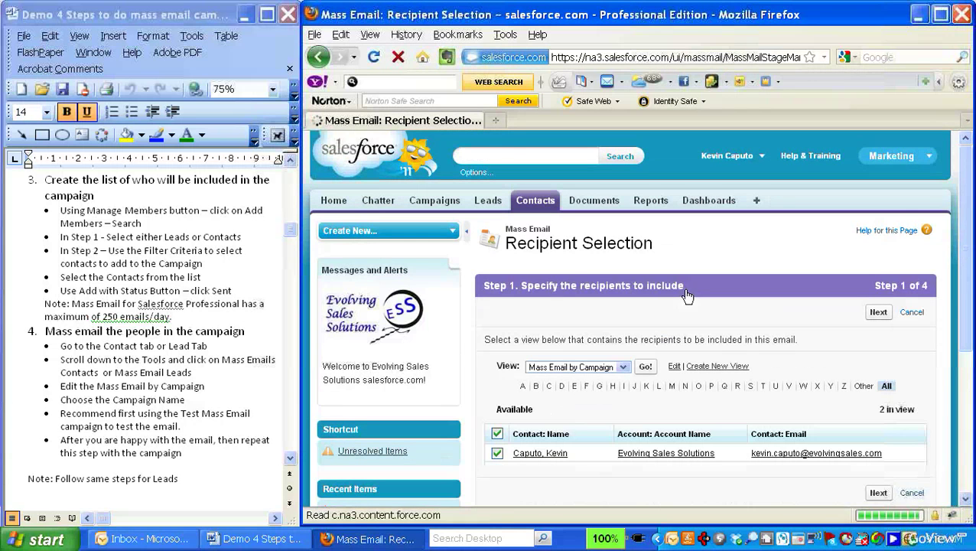
# Proceed with all the listed recipients and choose the email template "Contact Mass Email v4 with video link"
pyautogui.scroll(-1, 553, 470)
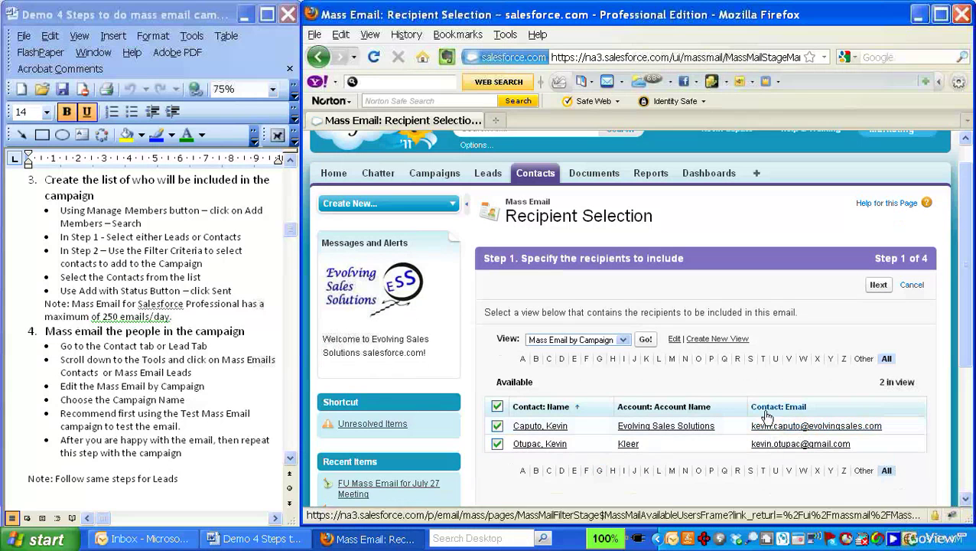
pyautogui.click(879, 285)
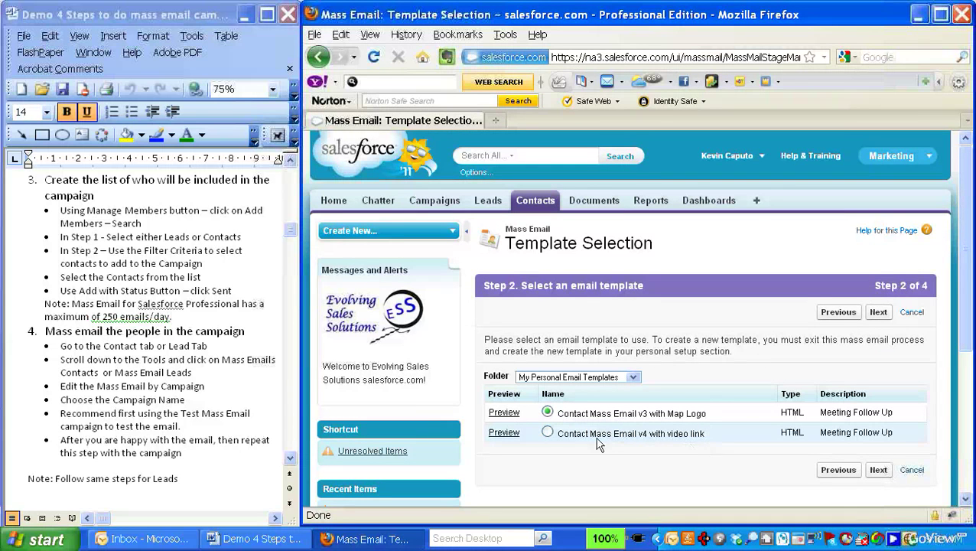
pyautogui.click(553, 433)
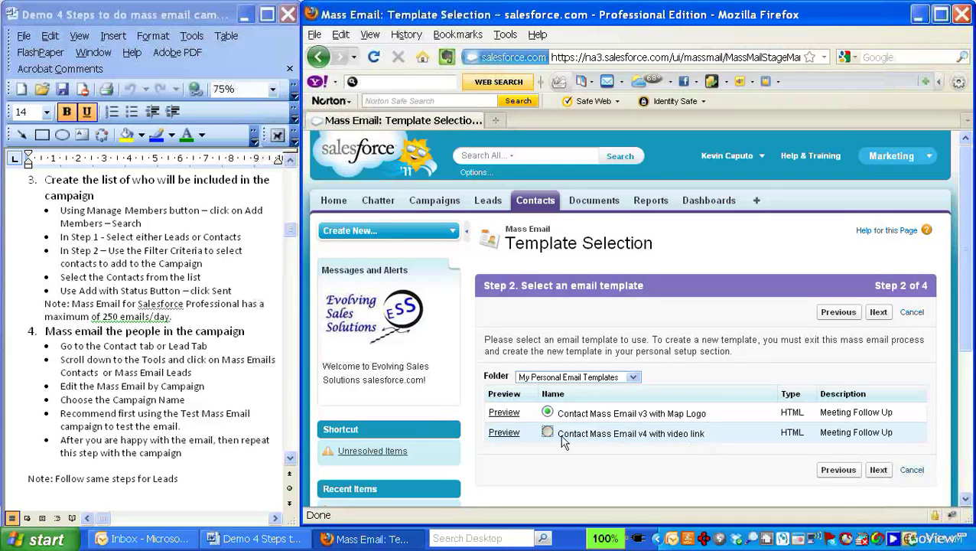
pyautogui.click(885, 477)
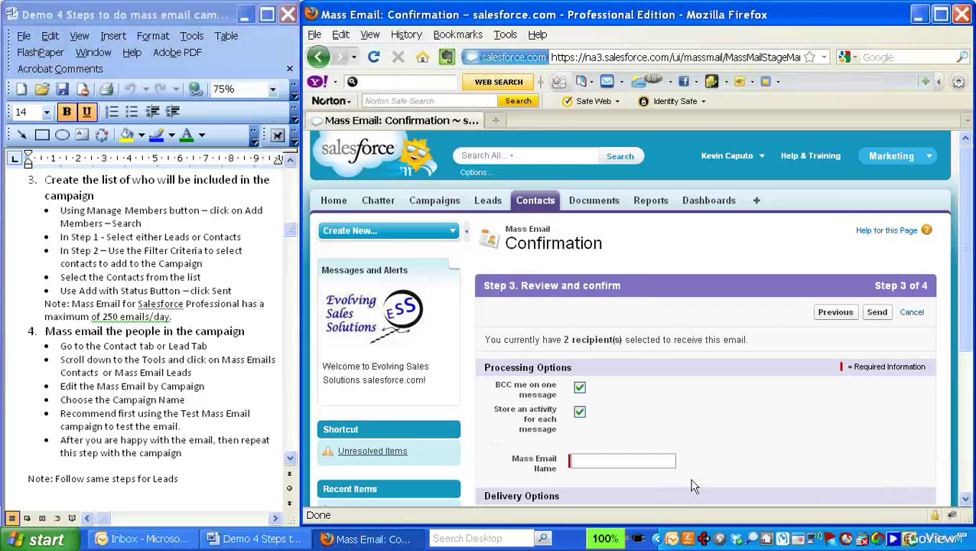
# Name the mass email "Test Mass Email f/u" and send it to the test recipients
pyautogui.write('T')
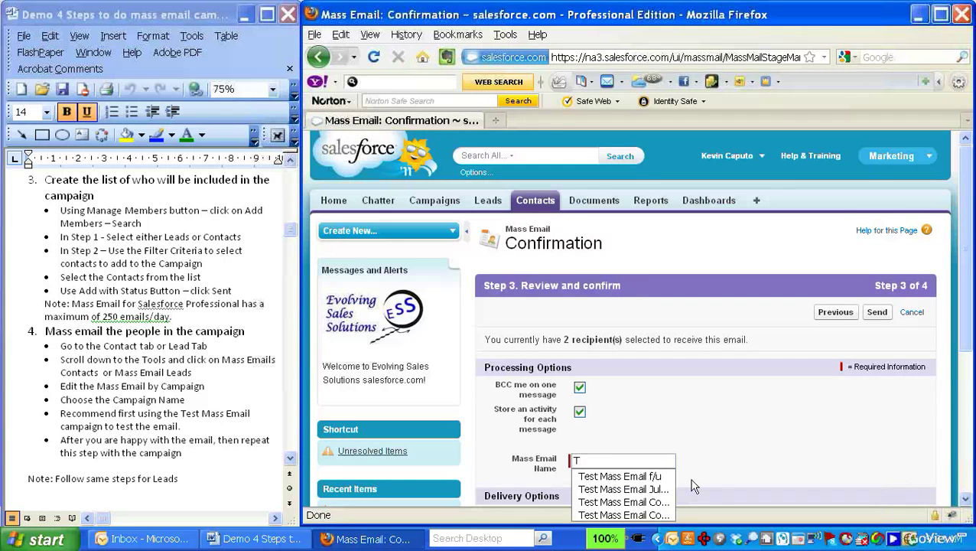
pyautogui.click(633, 477)
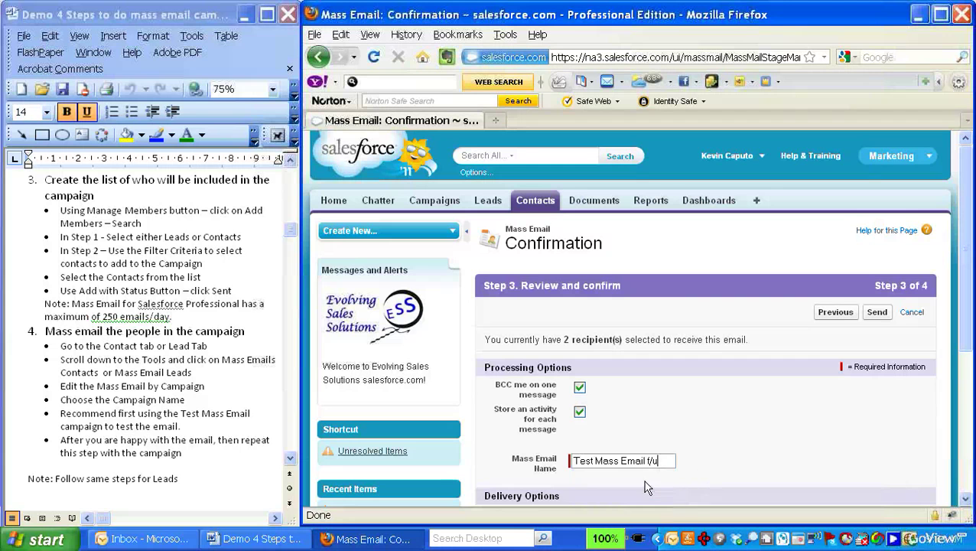
pyautogui.click(877, 314)
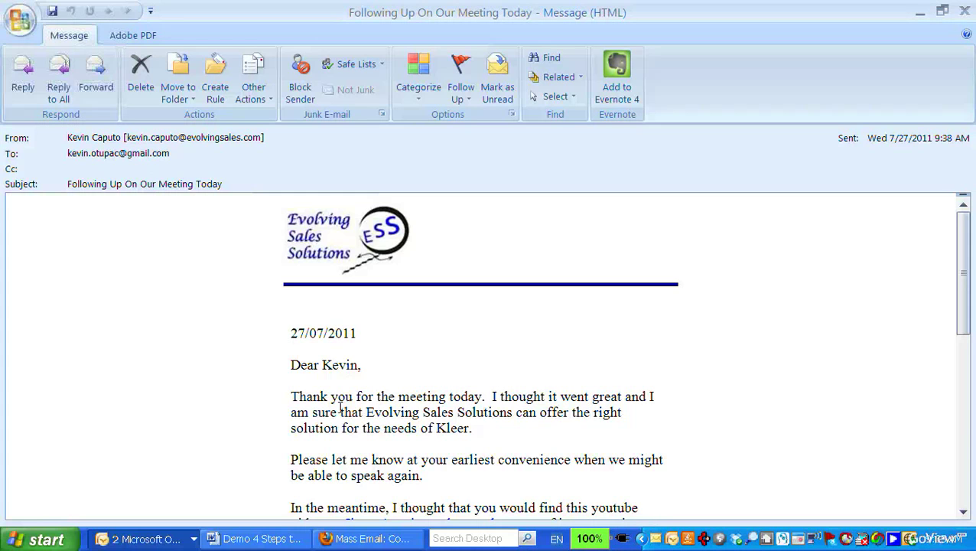
# In the test message in Outlook, check the sender company, the merged account name and the remaining body text
pyautogui.moveTo(366, 417); pyautogui.dragTo(501, 426)
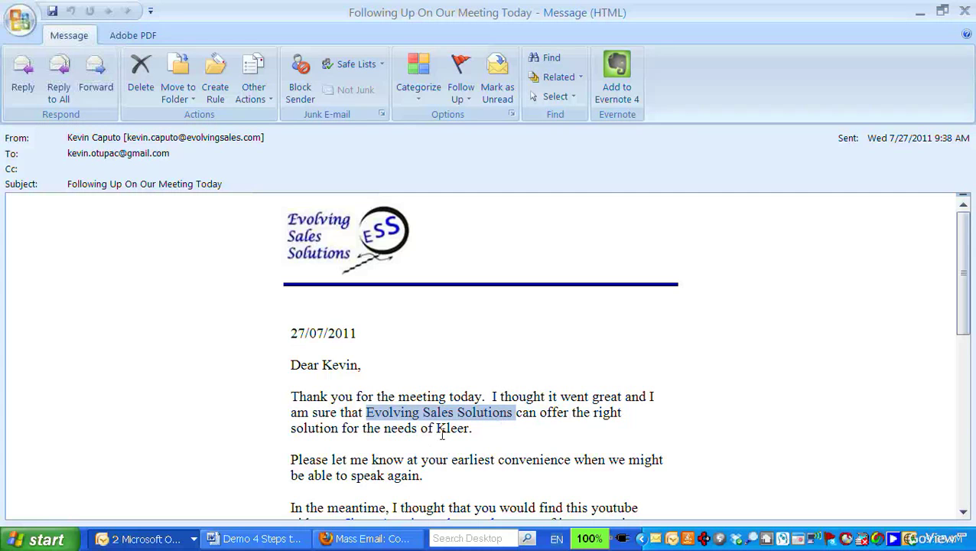
pyautogui.moveTo(437, 429); pyautogui.dragTo(474, 429)
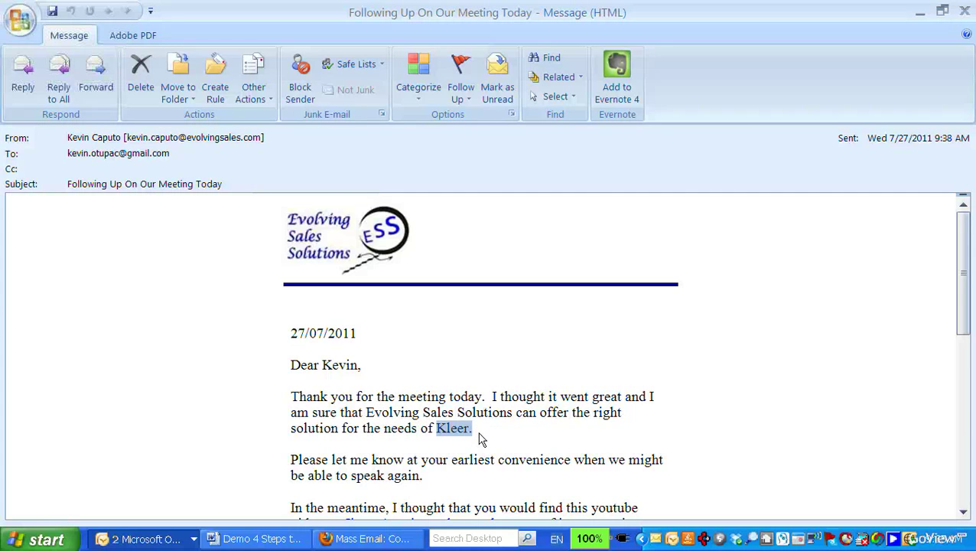
pyautogui.scroll(-2, 649, 387)
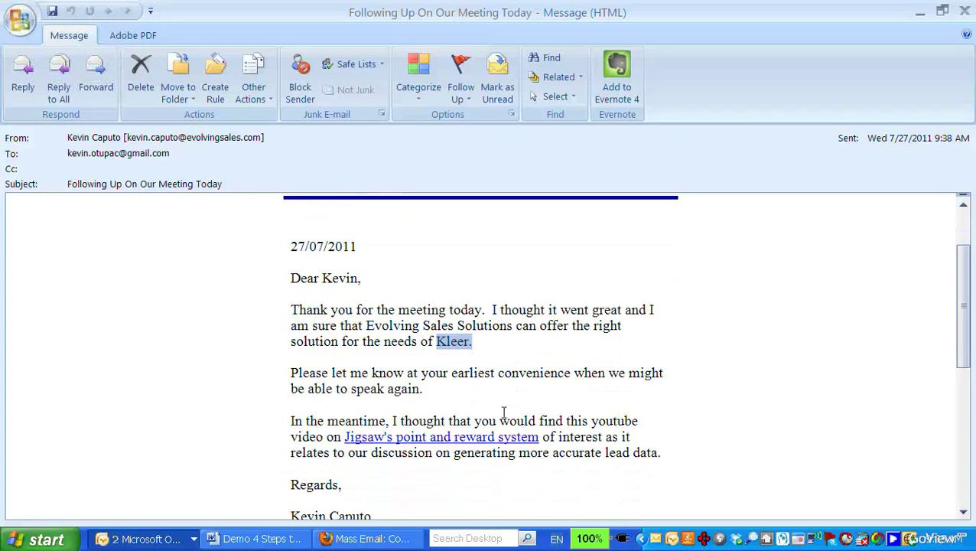
pyautogui.scroll(-1, 504, 413)
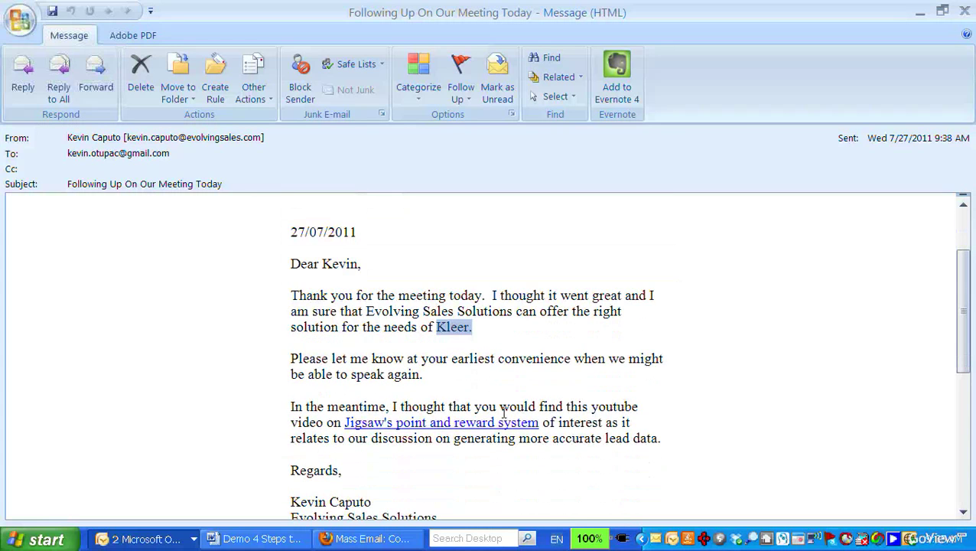
# Test the message's Jigsaw video link, close the video page, check the email signature and close the message
pyautogui.click(385, 426)
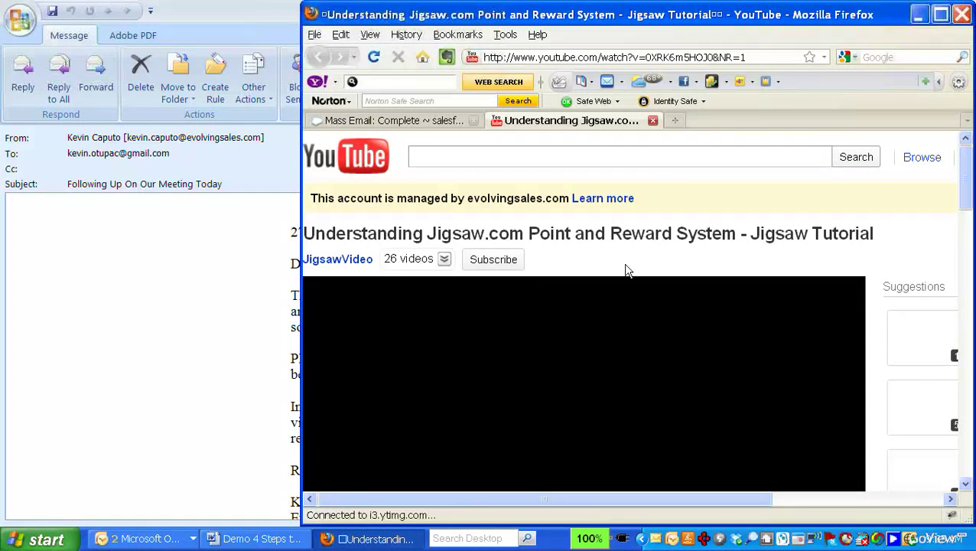
pyautogui.click(653, 120)
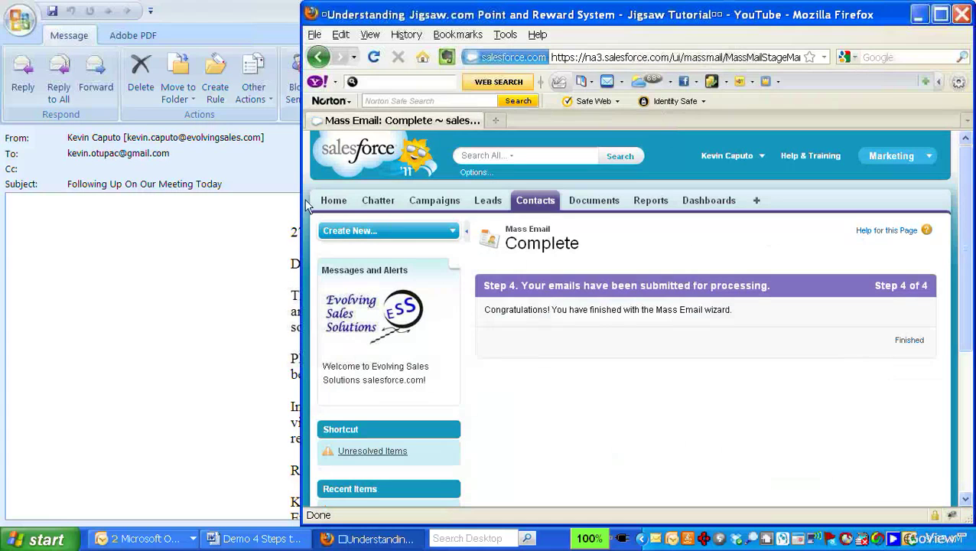
pyautogui.click(204, 18)
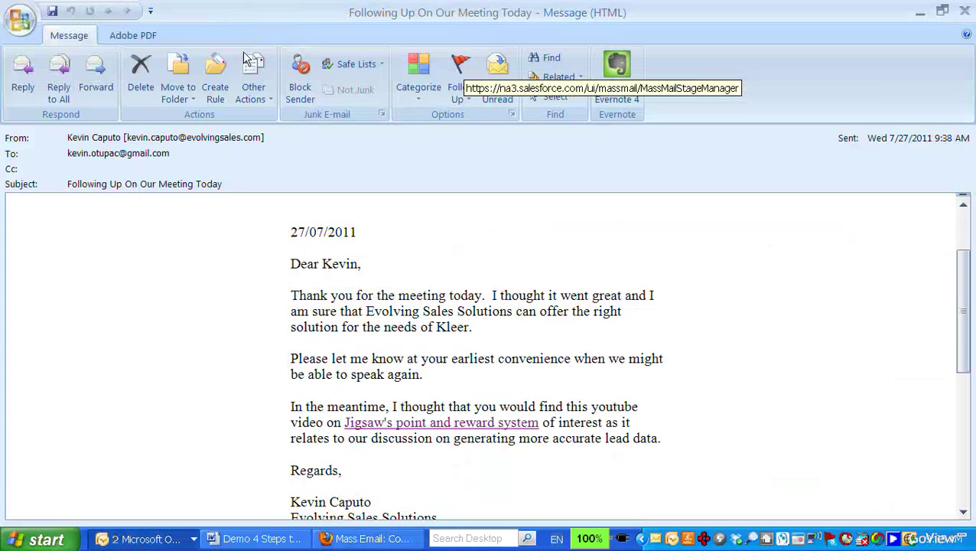
pyautogui.scroll(-3, 682, 329)
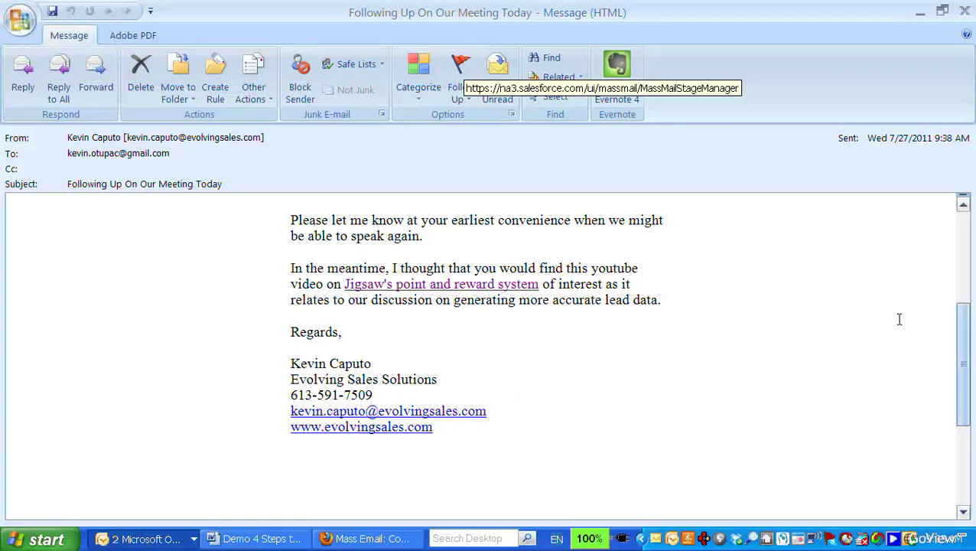
pyautogui.click(965, 14)
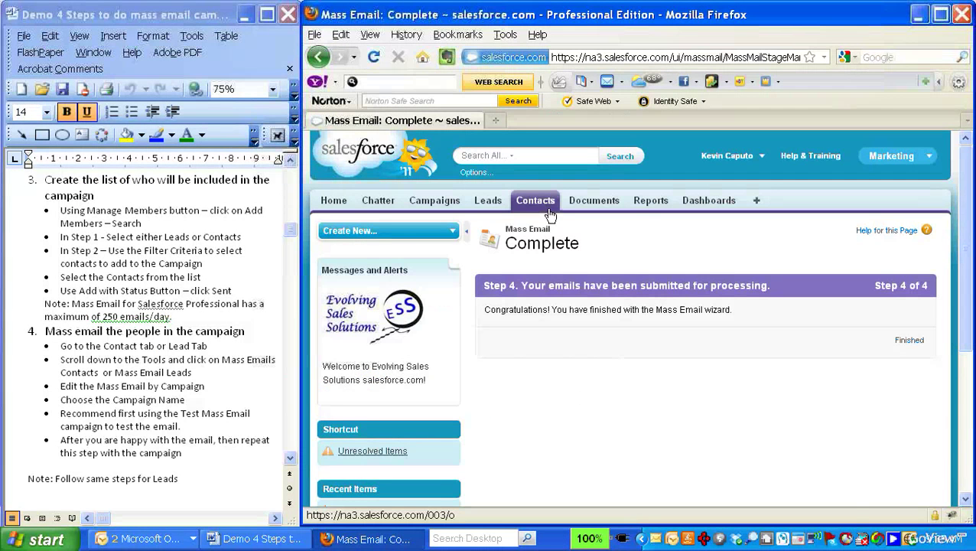
# Start a new mass email to contacts from the Contacts home page's tools
pyautogui.click(548, 210)
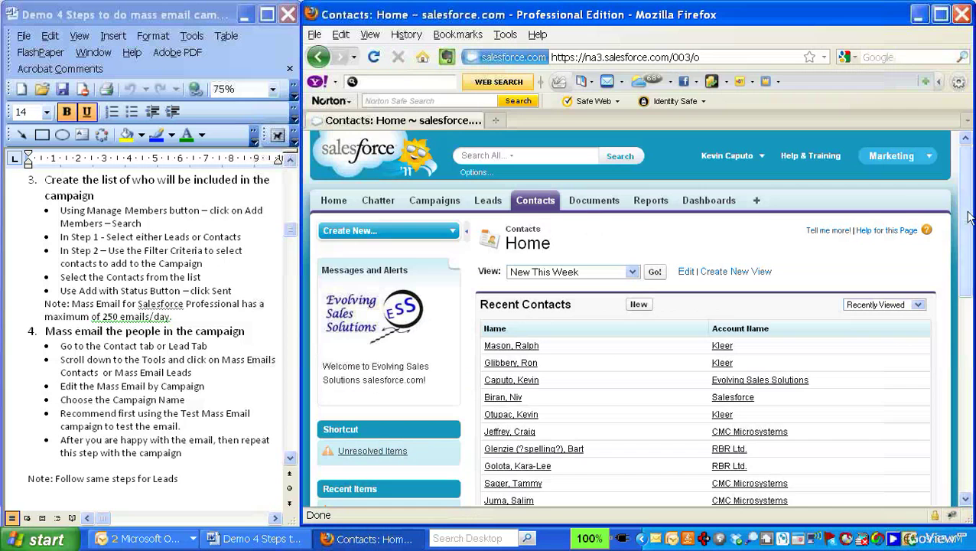
pyautogui.moveTo(966, 186); pyautogui.dragTo(963, 417)
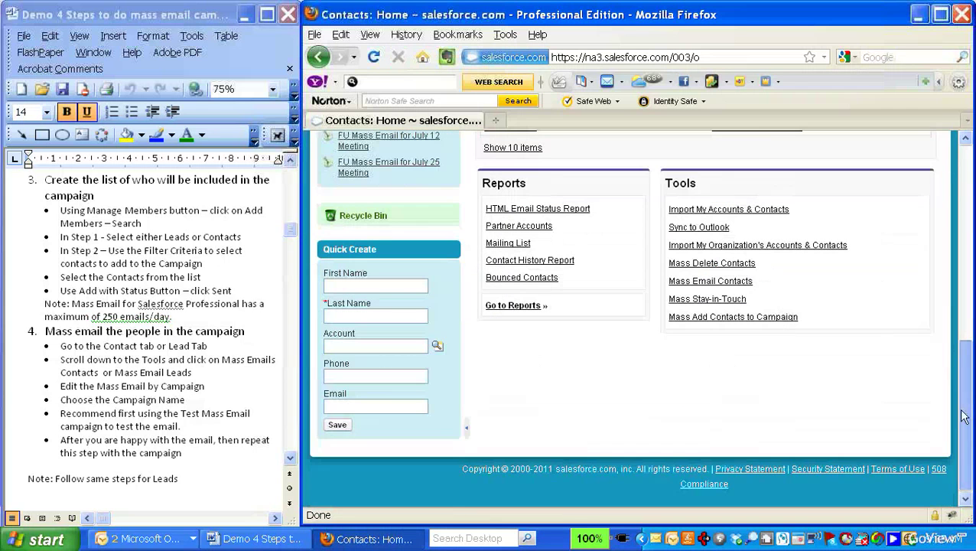
pyautogui.click(723, 282)
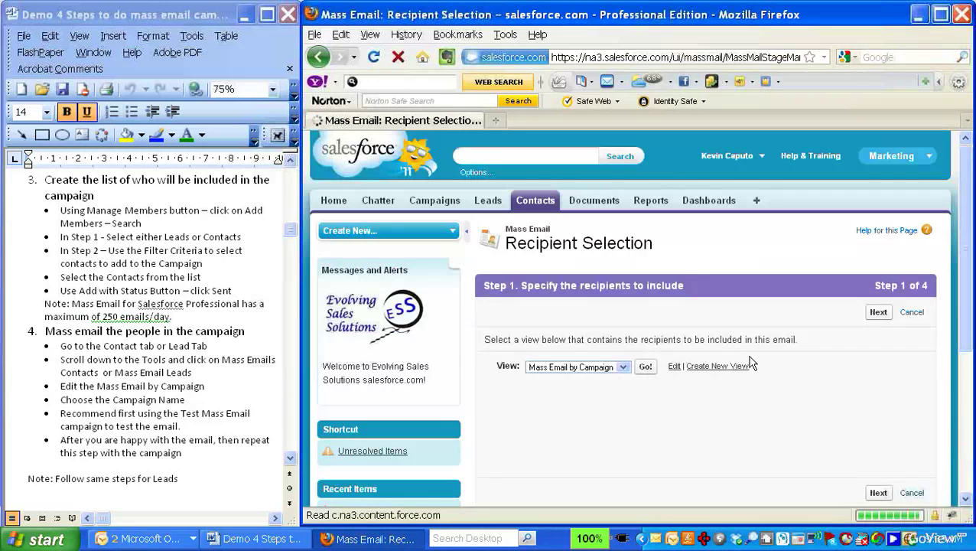
# Change the "Mass Email by Campaign" view's campaign filter to "FU Mass Email for July 27 Meeting" and save the view
pyautogui.click(675, 367)
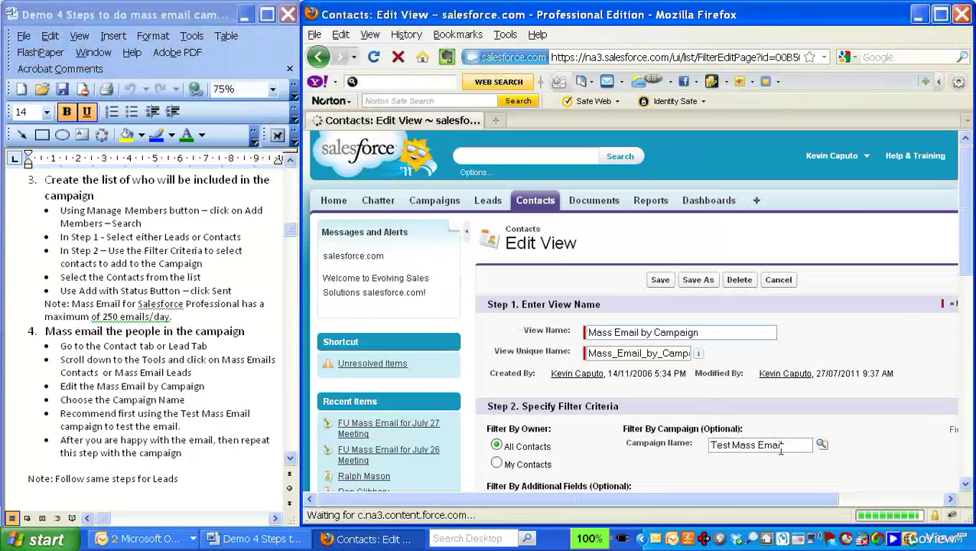
pyautogui.click(670, 449)
pyautogui.press('Delete')
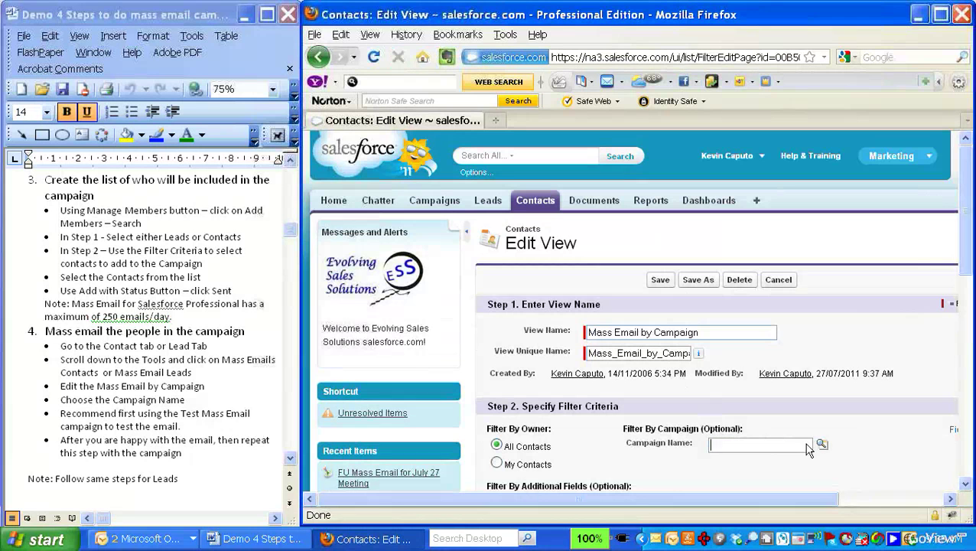
pyautogui.click(823, 446)
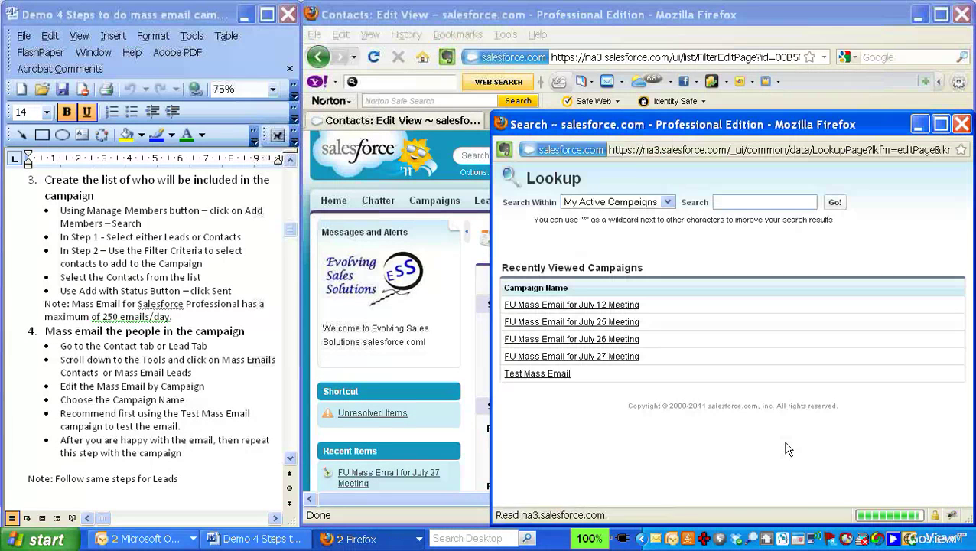
pyautogui.click(568, 358)
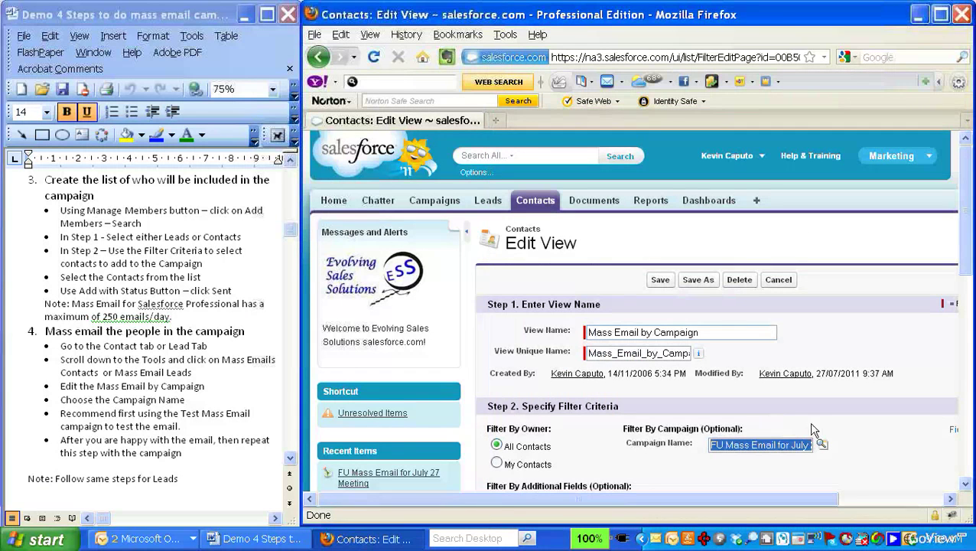
pyautogui.click(659, 281)
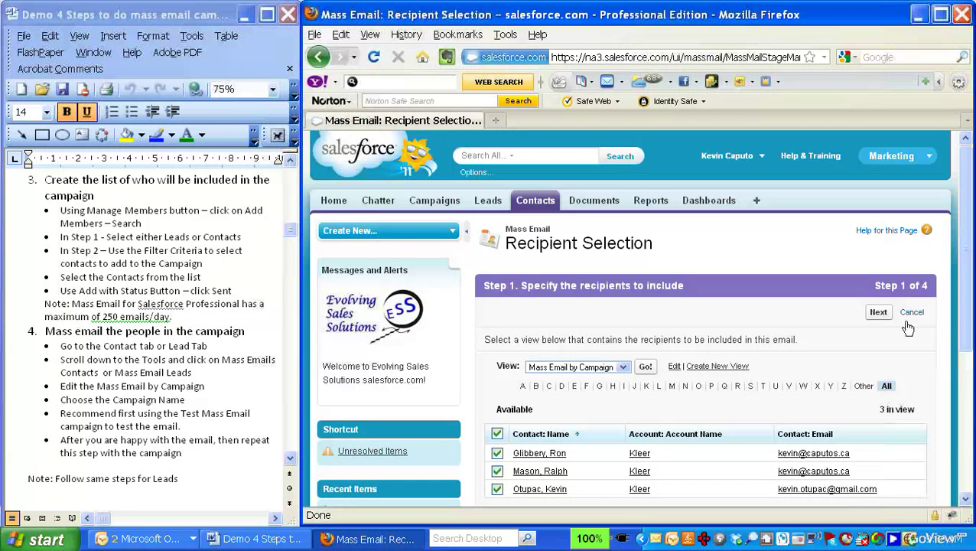
# Keep all the campaign's contacts as recipients and choose the email template "Contact Mass Email v4 with video link"
pyautogui.click(878, 313)
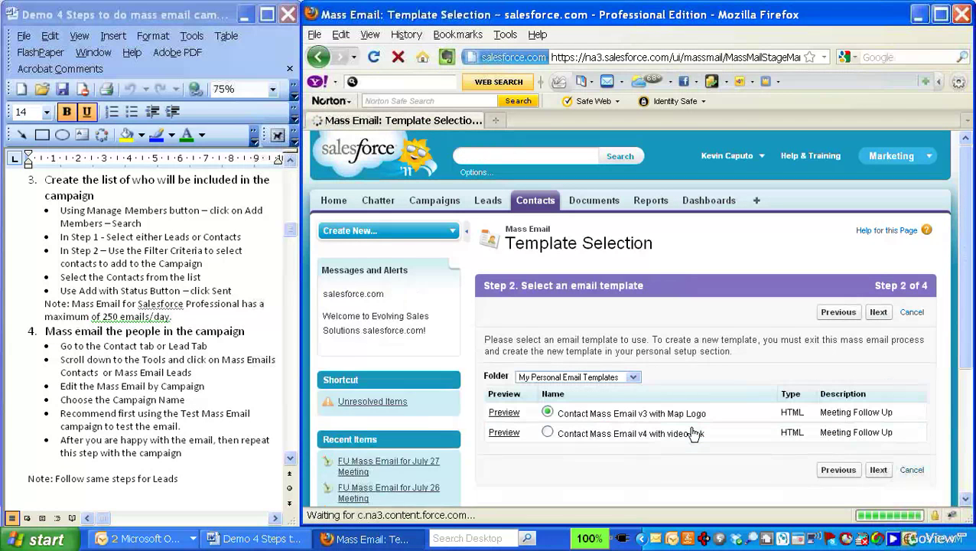
pyautogui.click(550, 439)
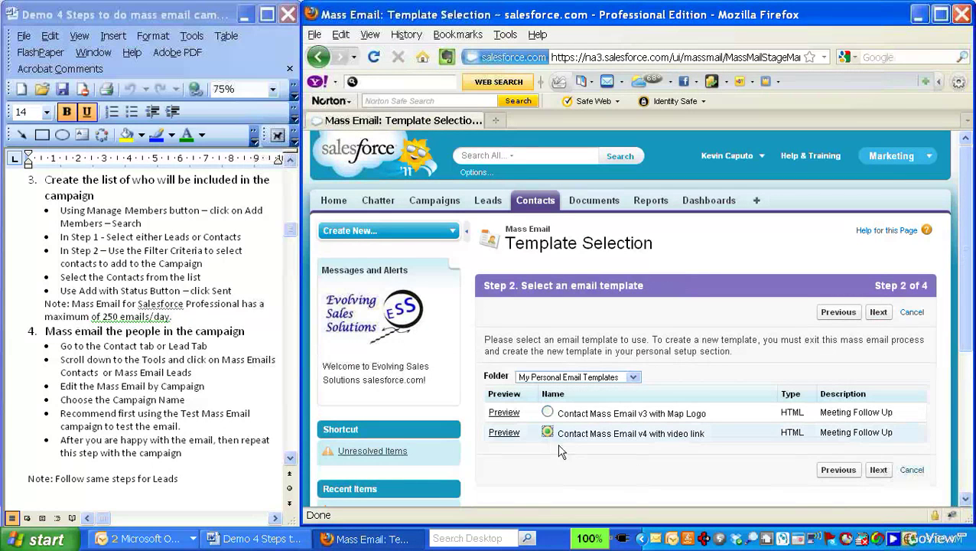
pyautogui.click(878, 469)
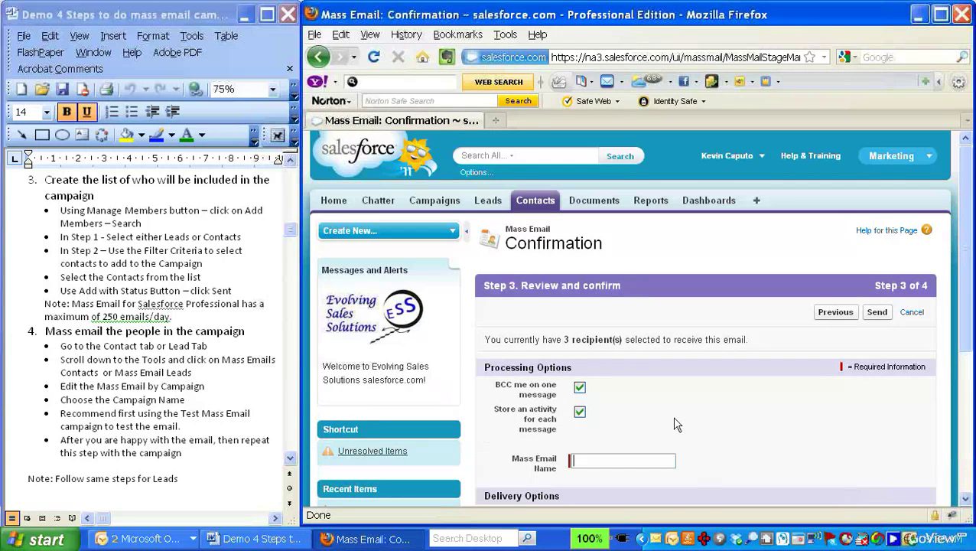
# Name the mass email "F/U Mass Email July 27 2011" and send it to the campaign recipients
pyautogui.write('F')
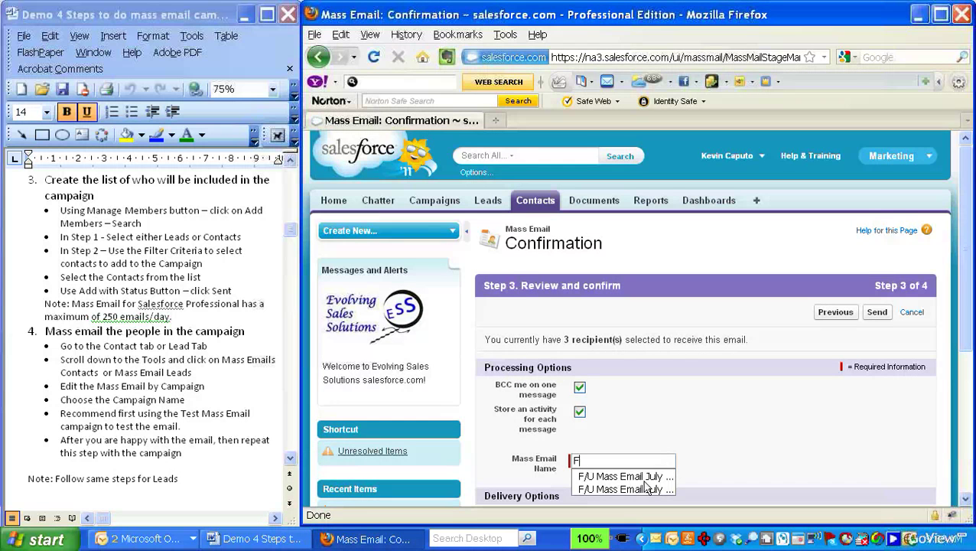
pyautogui.click(669, 475)
pyautogui.press('BackSpace')
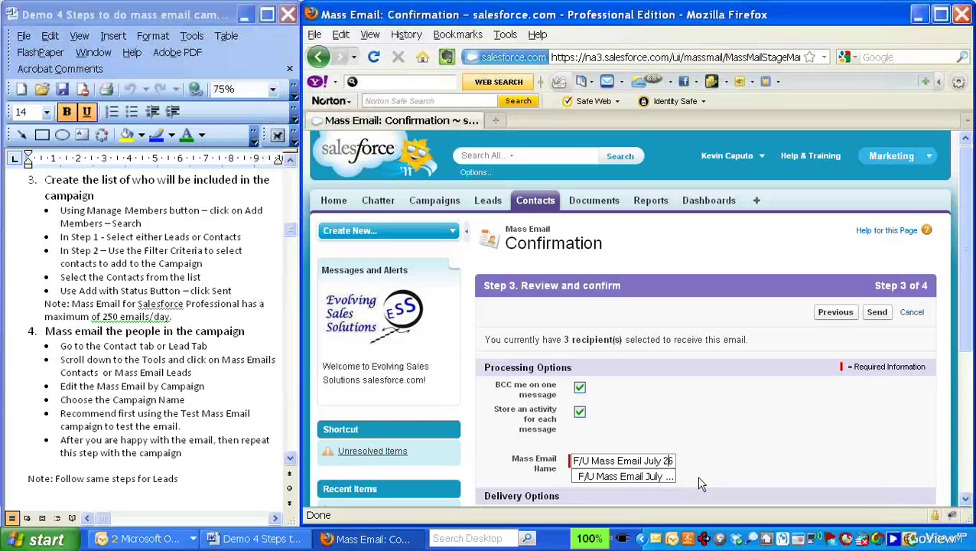
pyautogui.write('7')
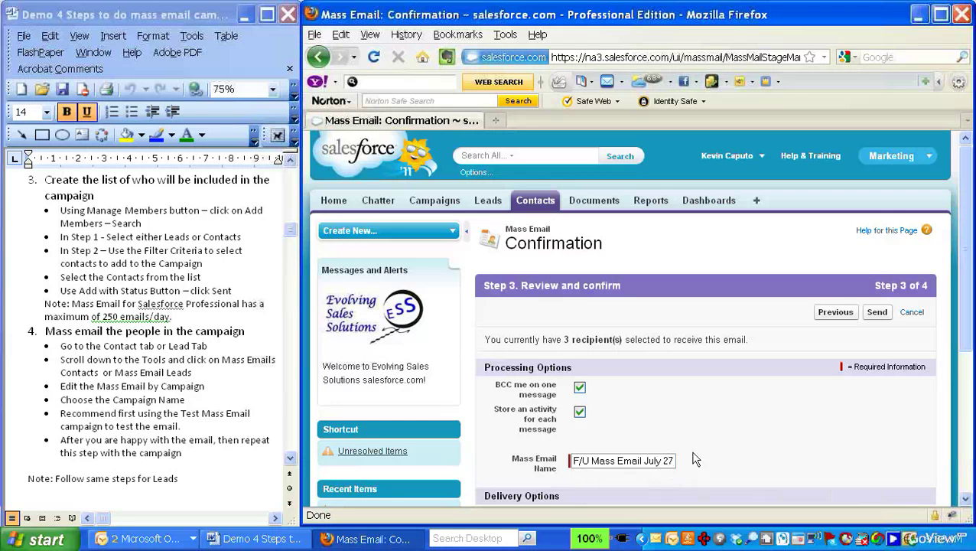
pyautogui.write(' 2011')
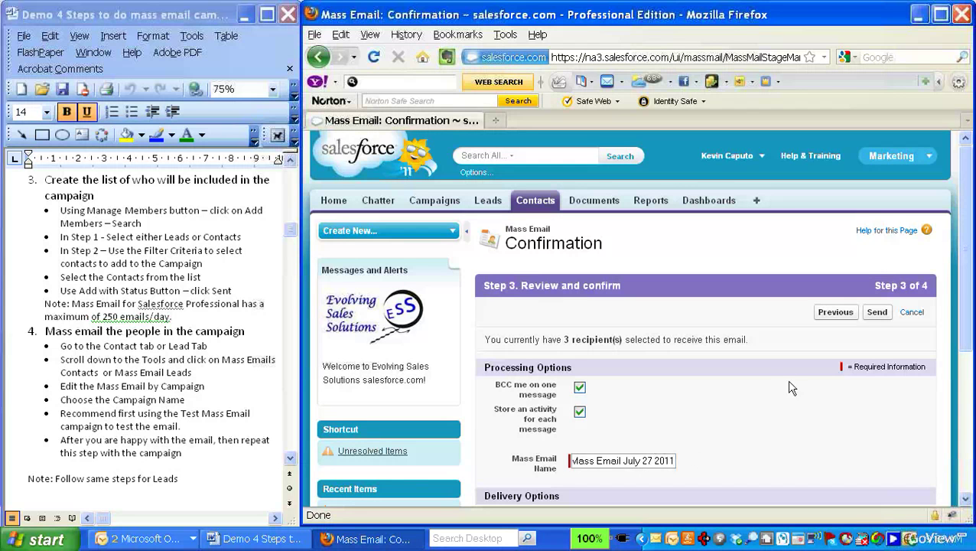
pyautogui.click(877, 312)
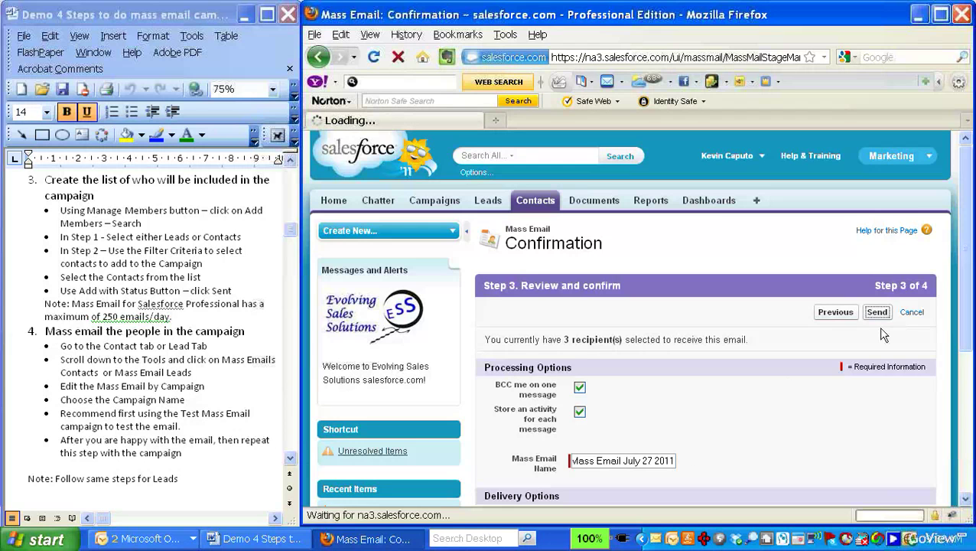